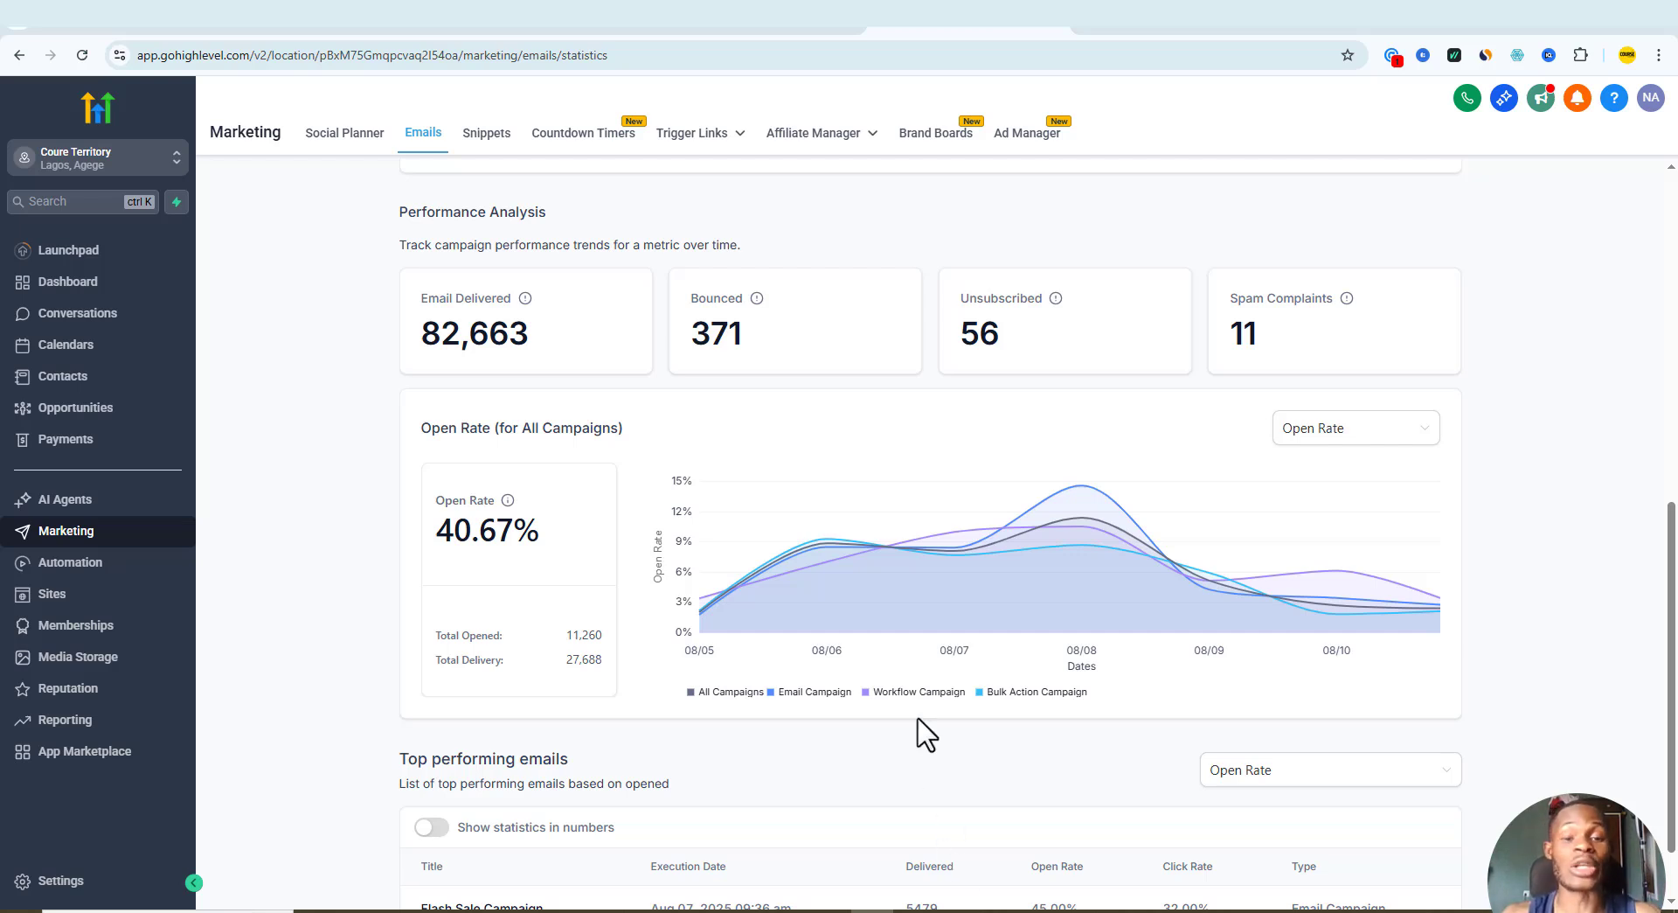
Open the Contacts list and scroll through the smart list
{"action": "scroll", "coordinate": [927, 734], "scroll_direction": "down", "scroll_amount": 1}
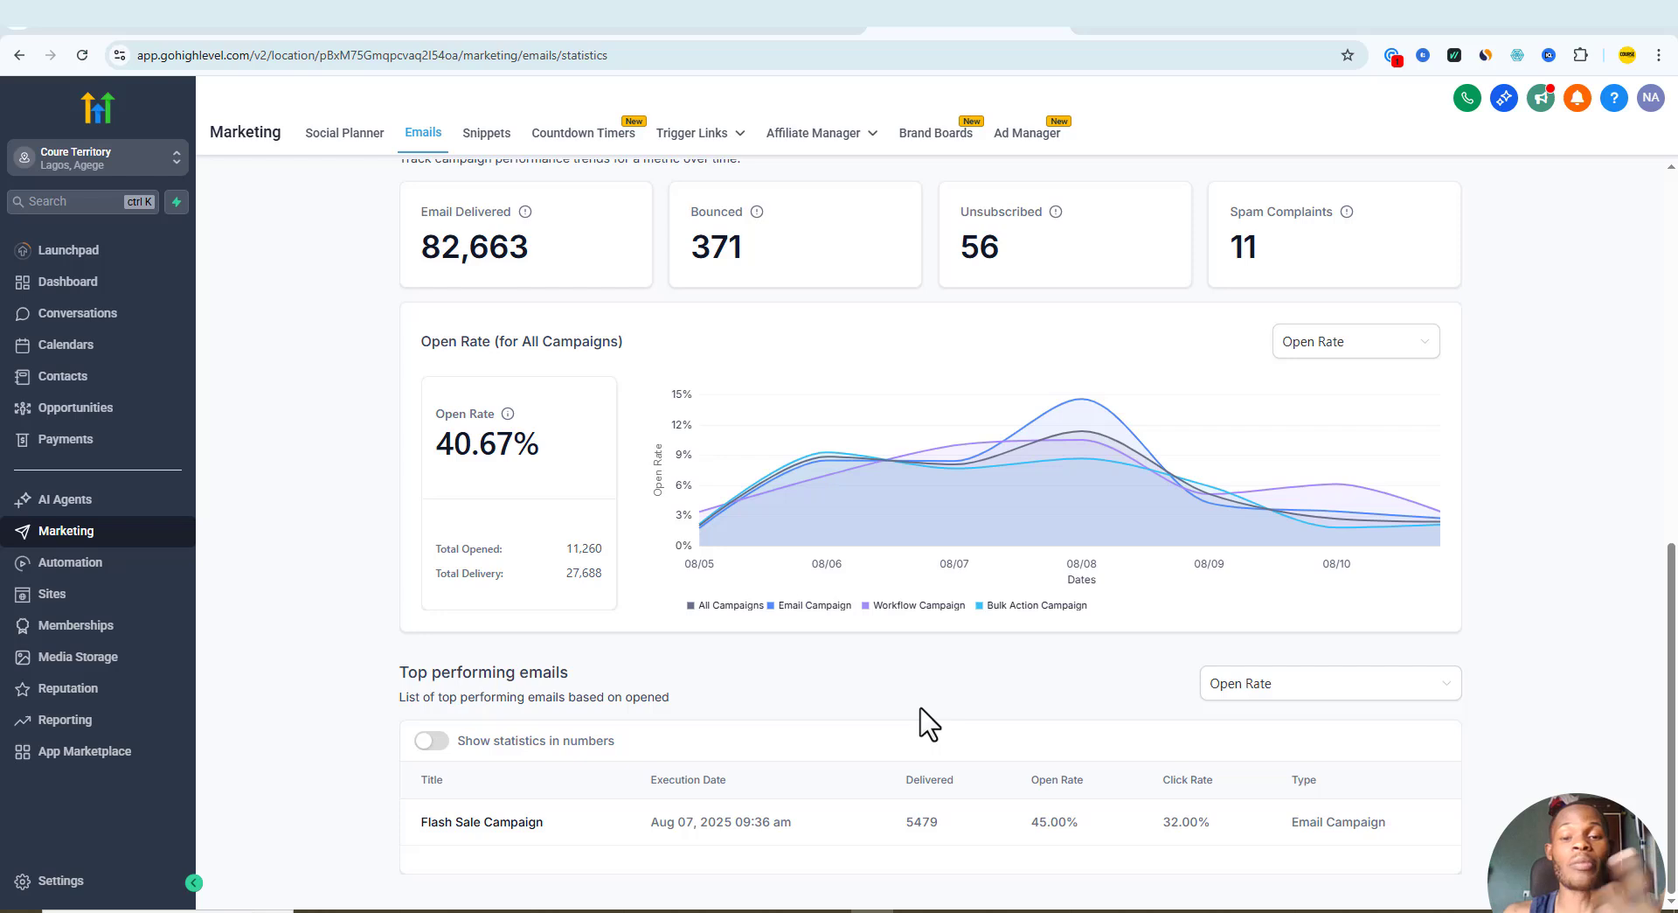
{"action": "scroll", "coordinate": [926, 723], "scroll_direction": "up", "scroll_amount": 2}
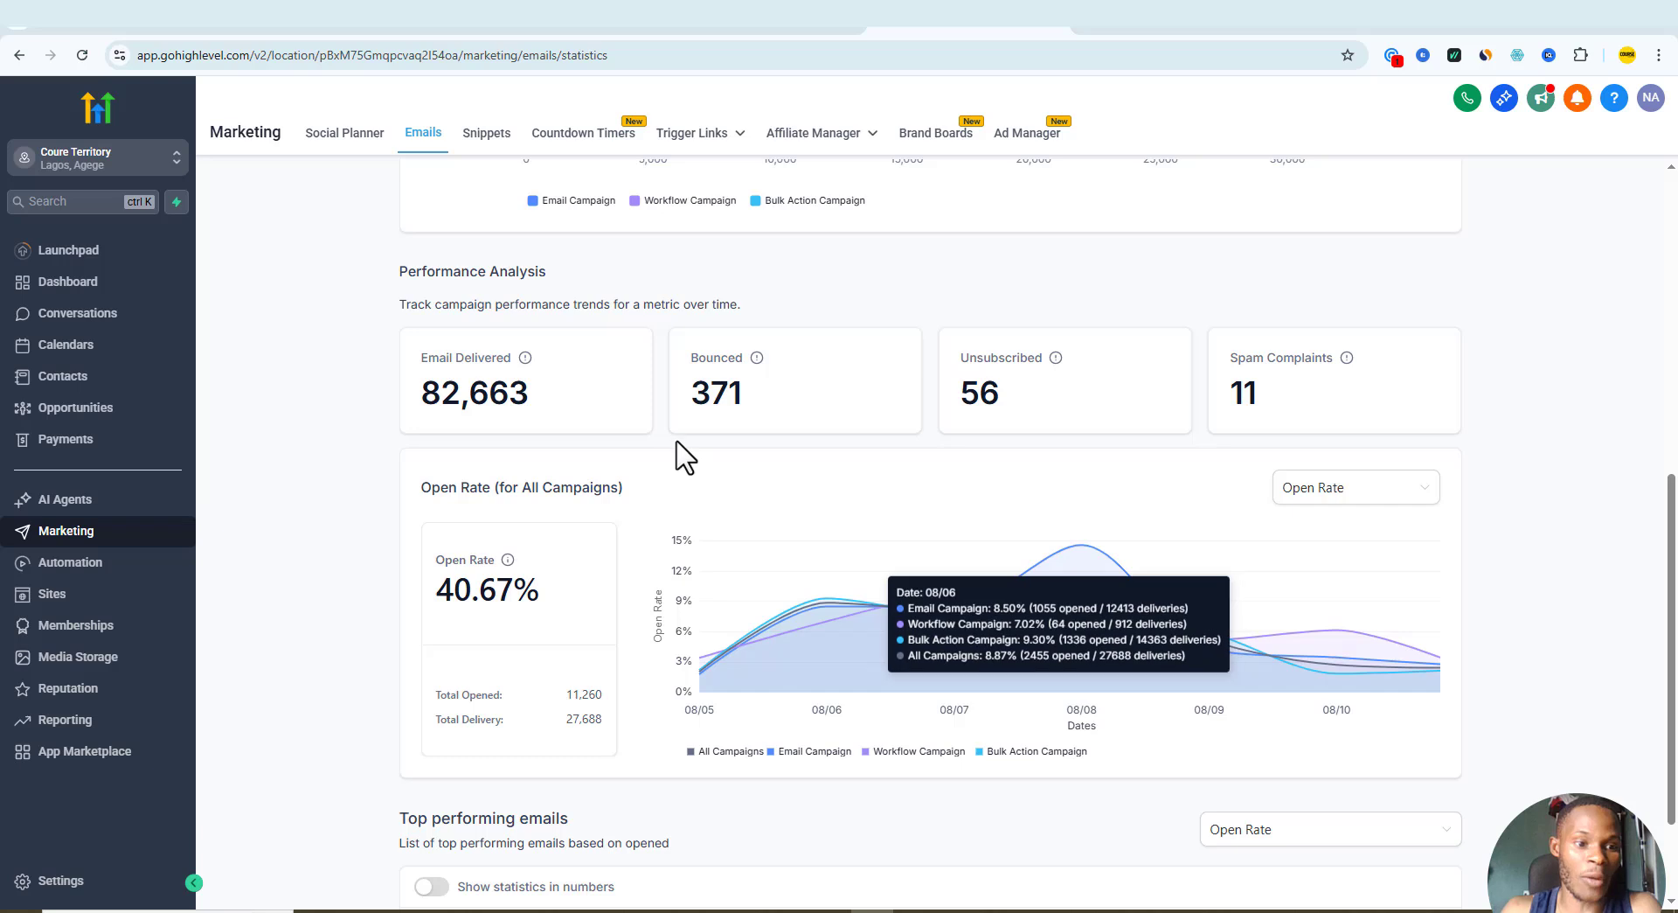
{"action": "left_click", "coordinate": [80, 385]}
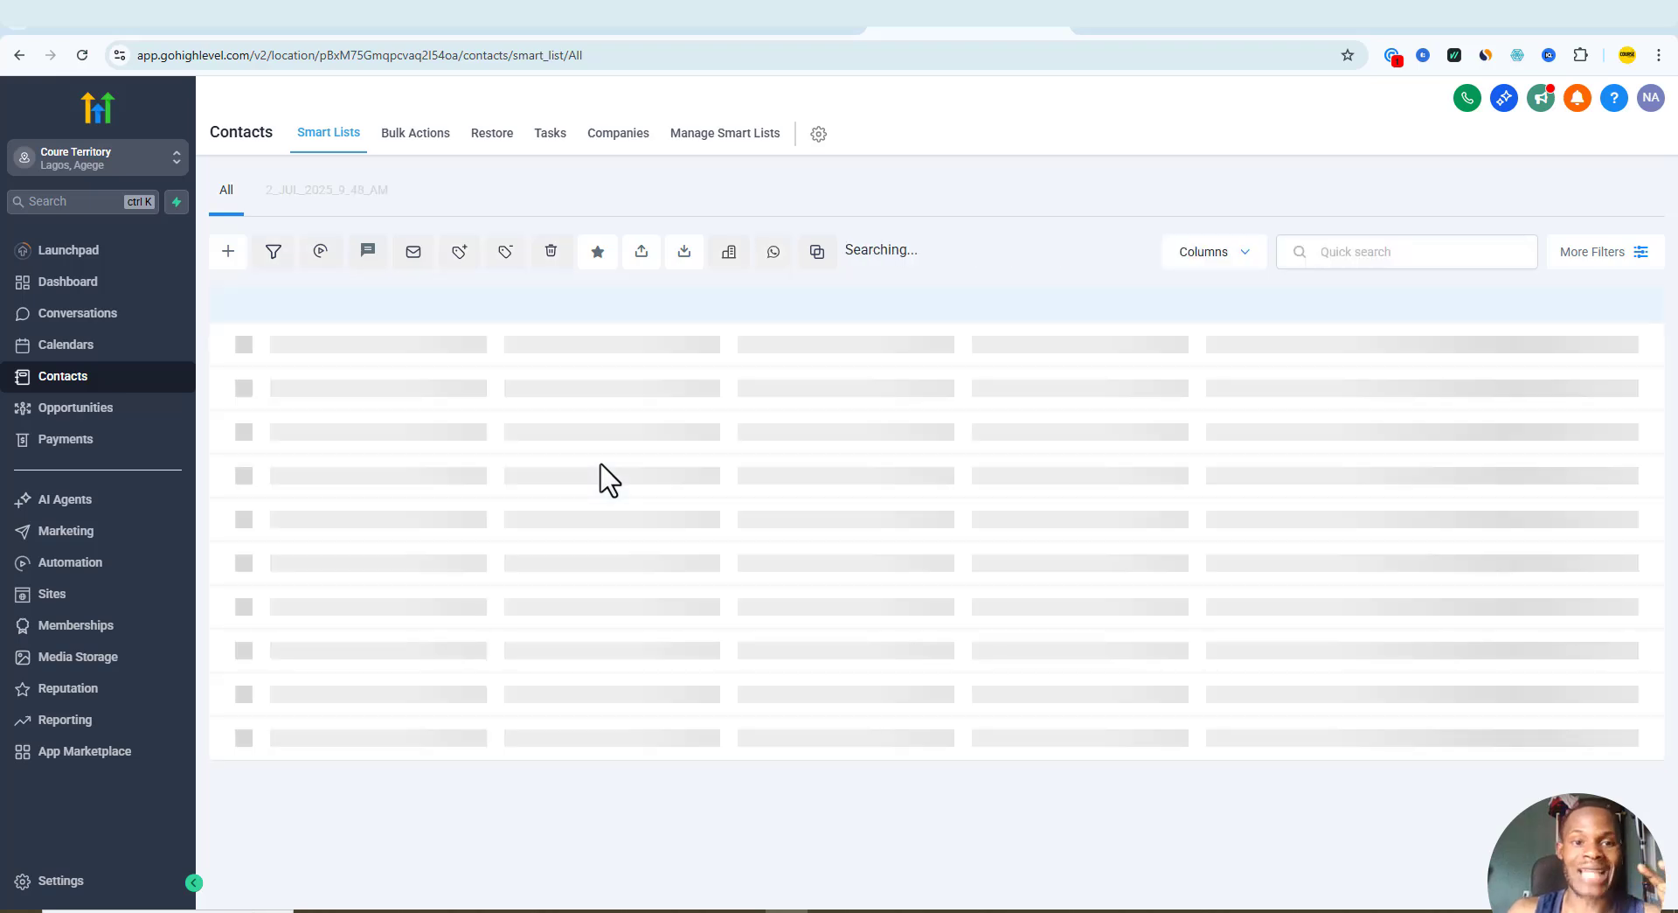
{"action": "scroll", "coordinate": [695, 489], "scroll_direction": "down", "scroll_amount": 3}
{"action": "scroll", "coordinate": [699, 495], "scroll_direction": "down", "scroll_amount": 2}
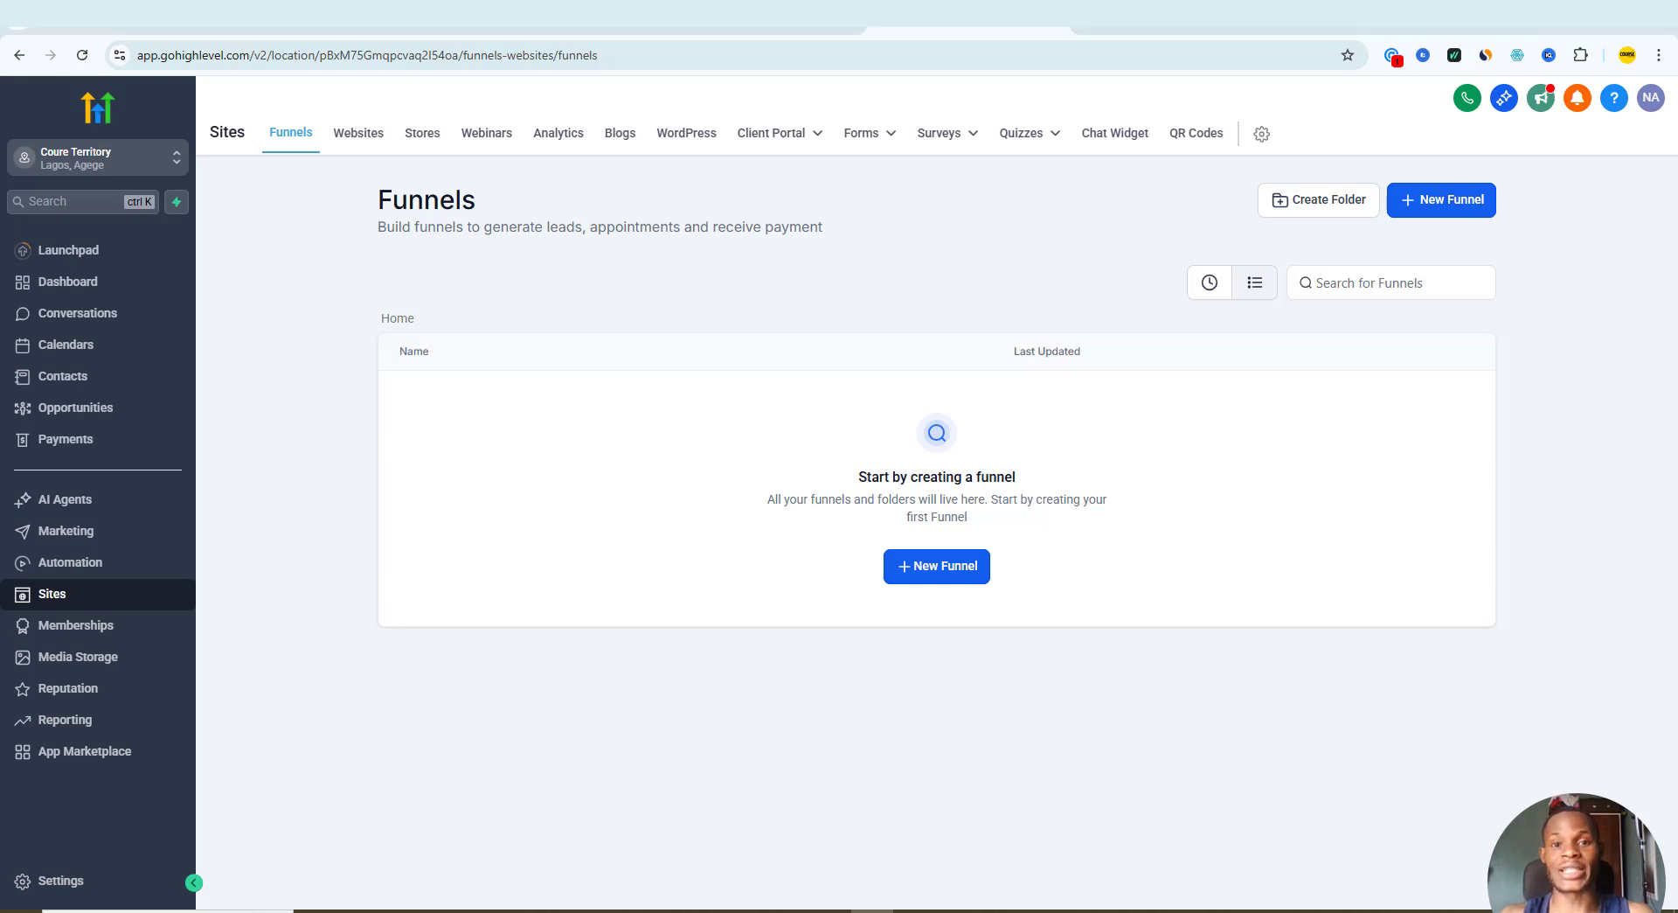
Open the Forms Builder from the Sites Forms menu
{"action": "mouse_move", "coordinate": [875, 147]}
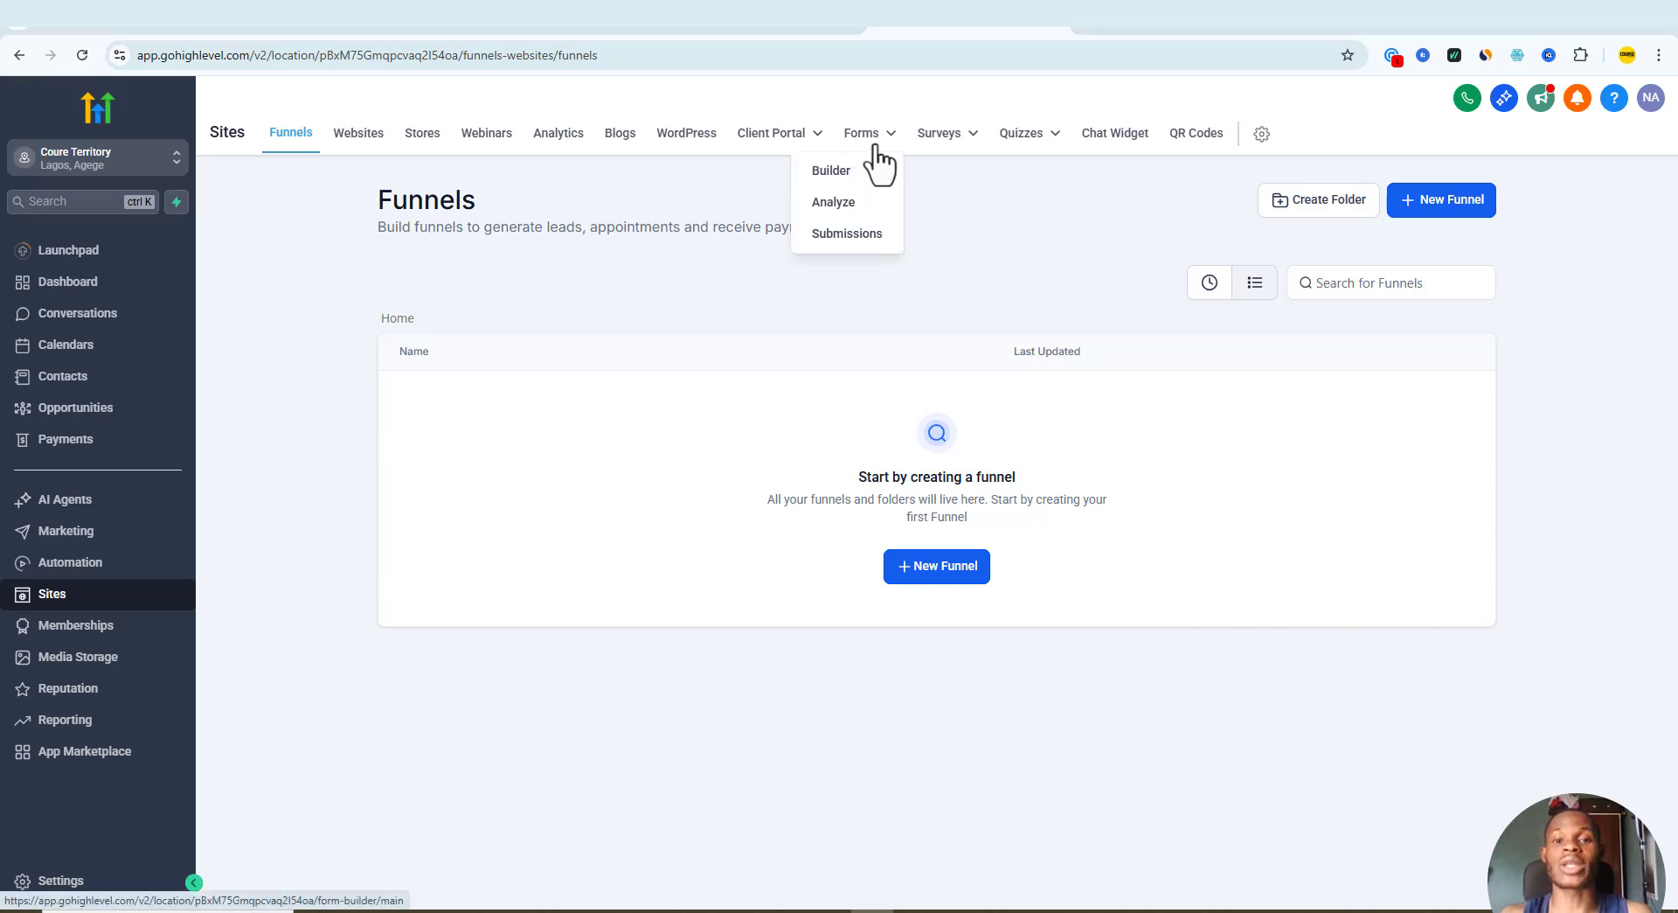
{"action": "left_click", "coordinate": [826, 180]}
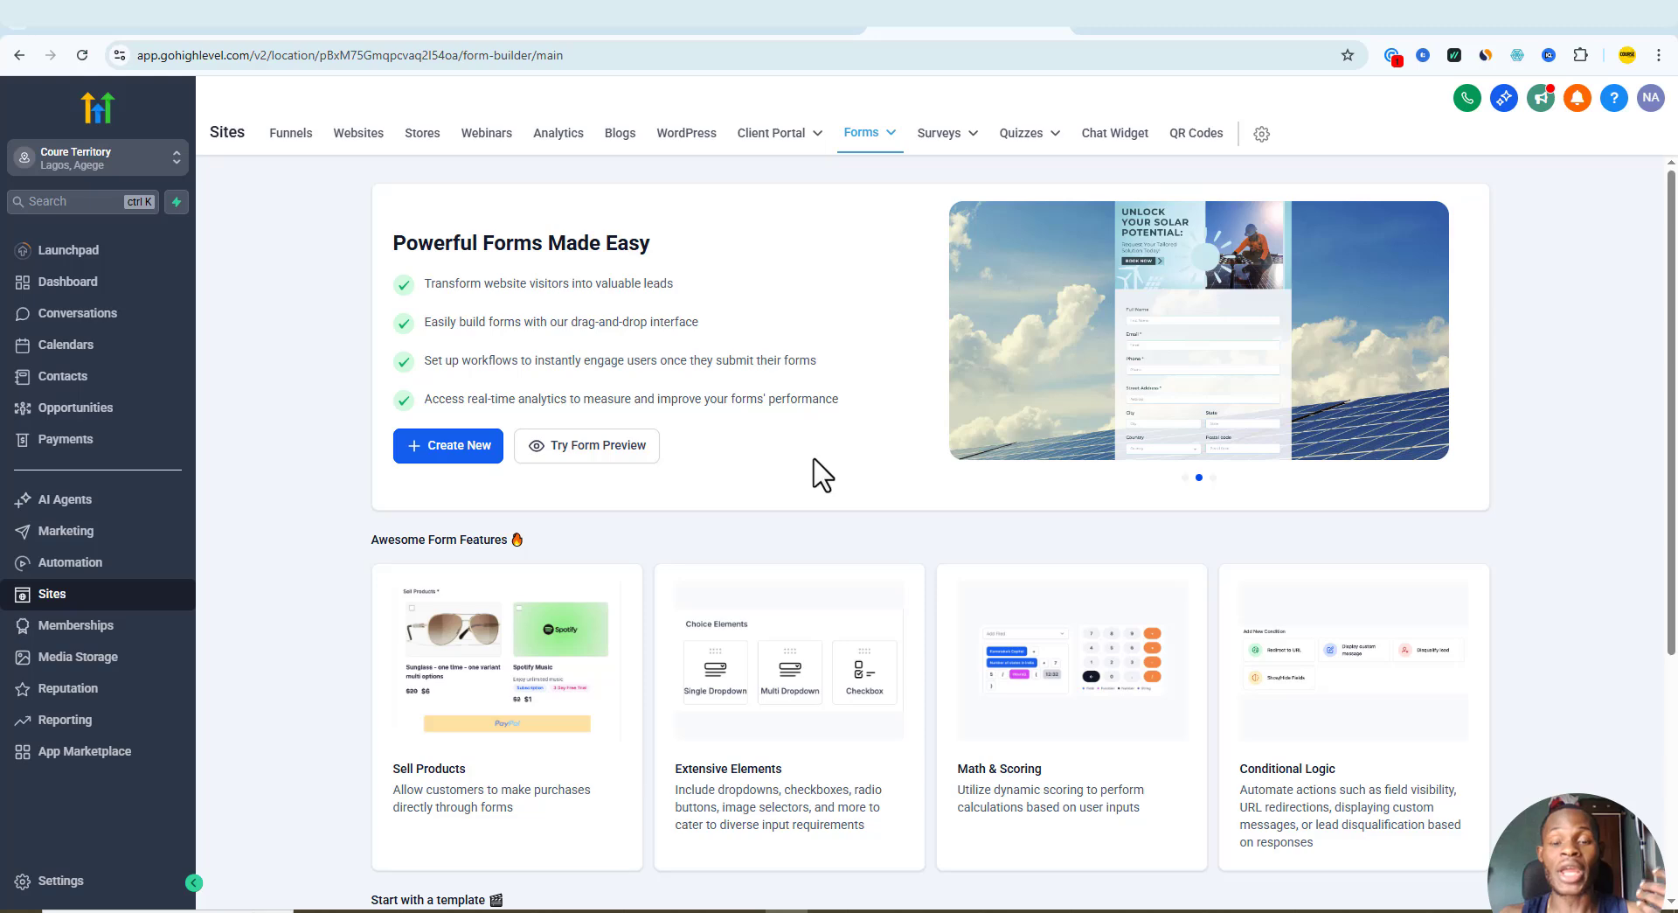
Create a new form and review its First Name, Last Name, Phone and Email fields
{"action": "left_click", "coordinate": [412, 451]}
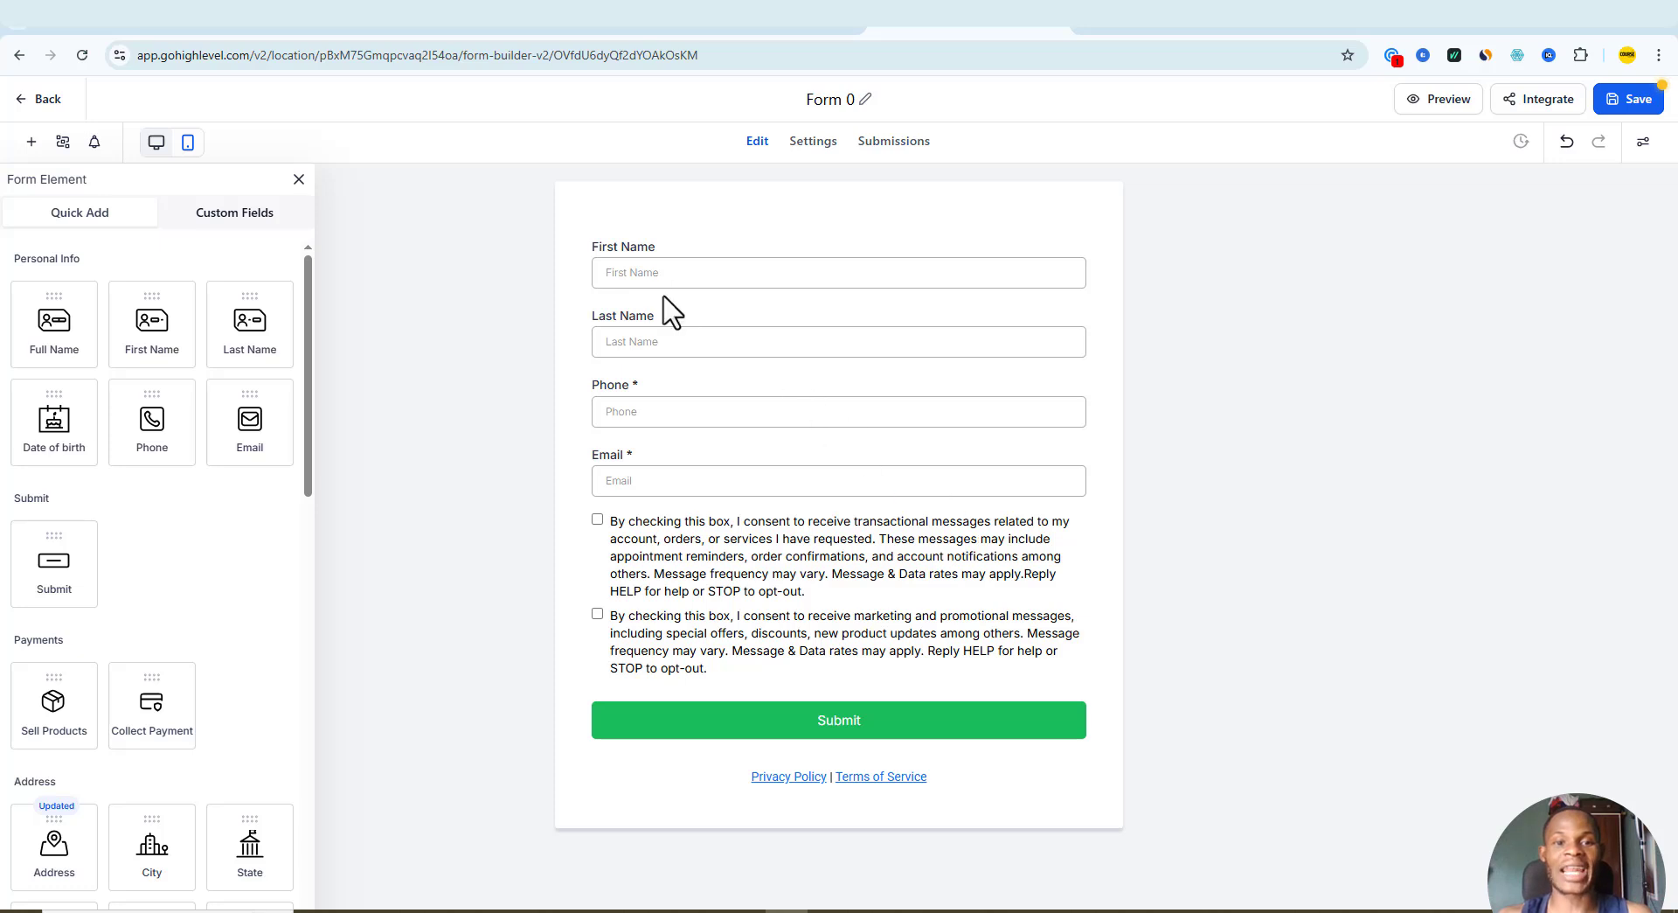
{"action": "left_click", "coordinate": [741, 271]}
{"action": "left_click", "coordinate": [734, 367]}
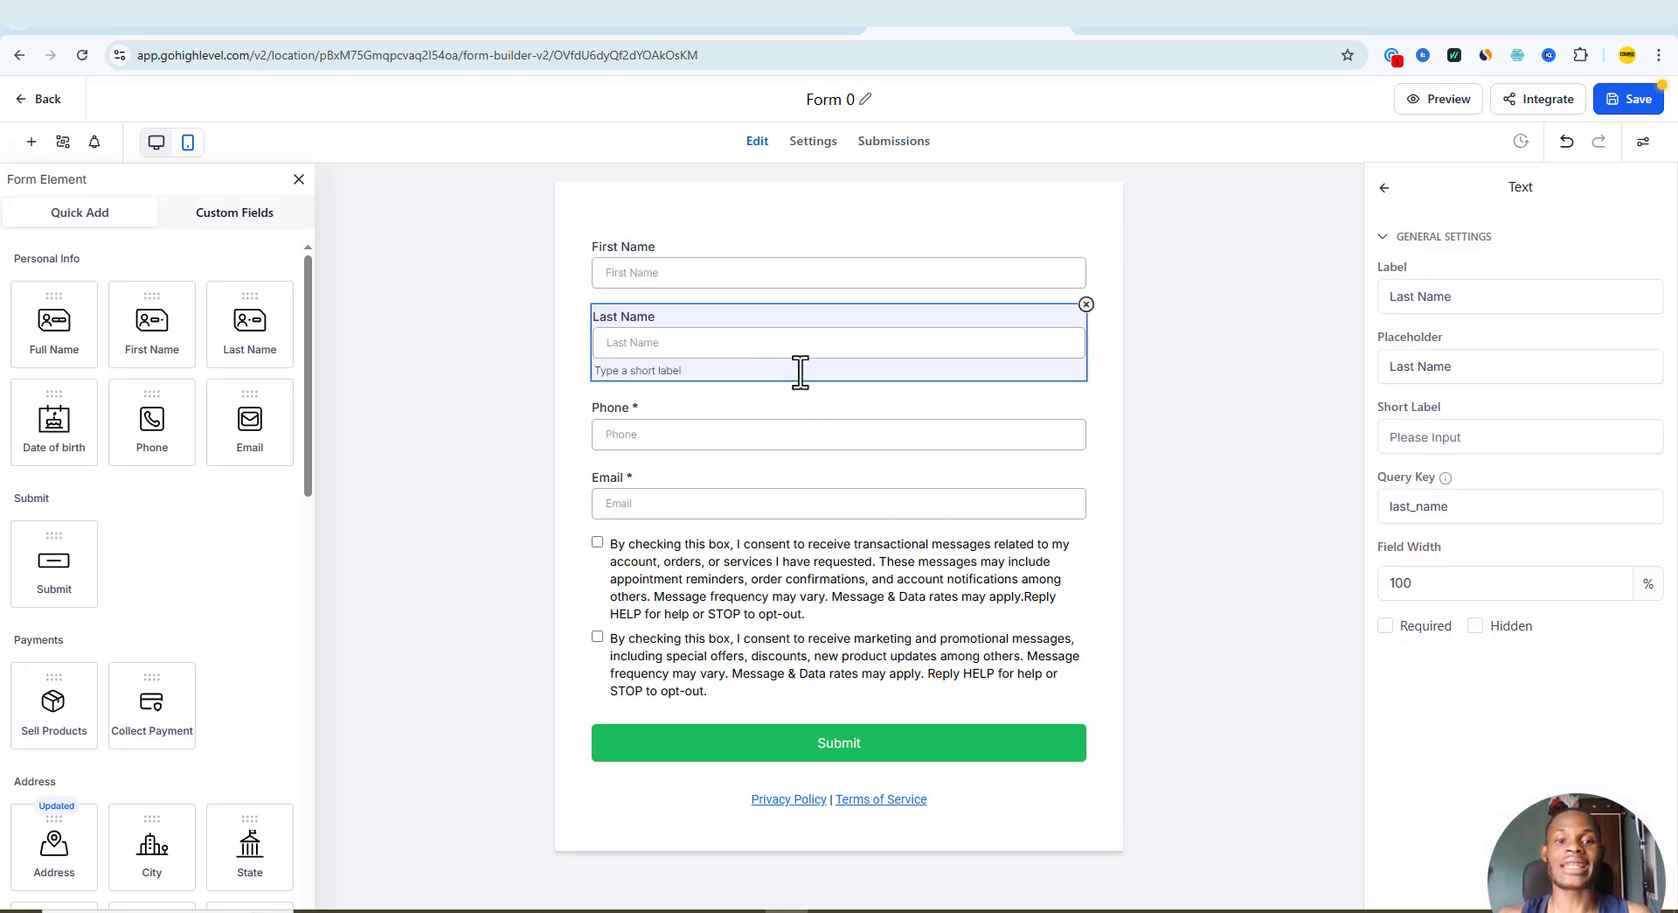
{"action": "left_click", "coordinate": [780, 437]}
{"action": "left_click", "coordinate": [743, 503]}
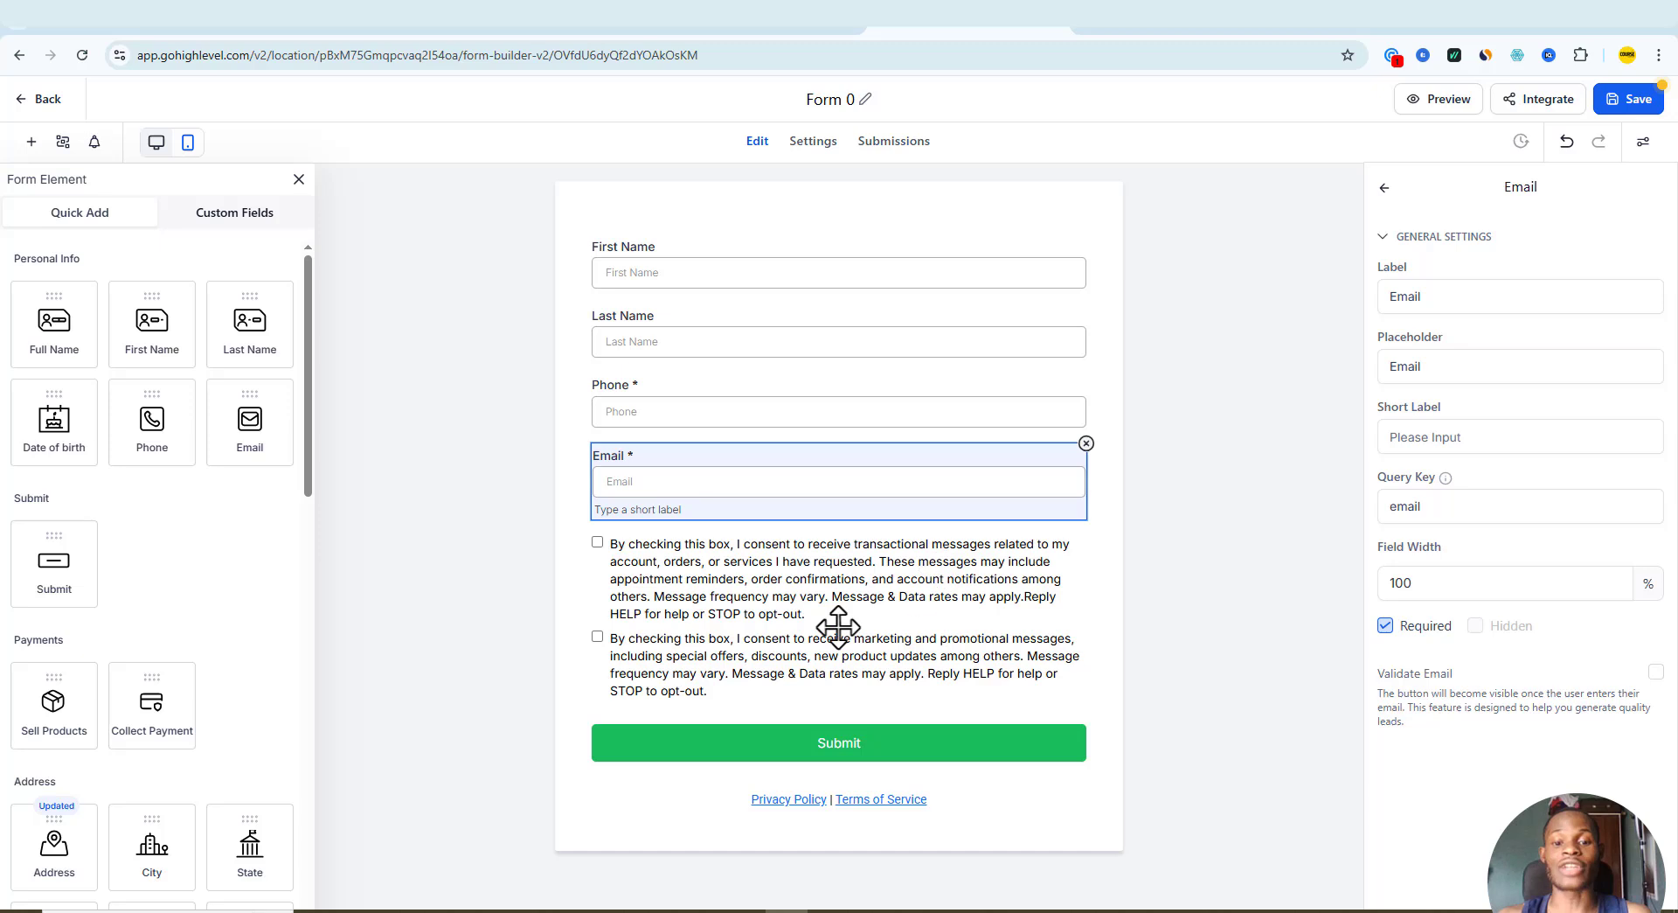
{"action": "left_click", "coordinate": [1236, 434]}
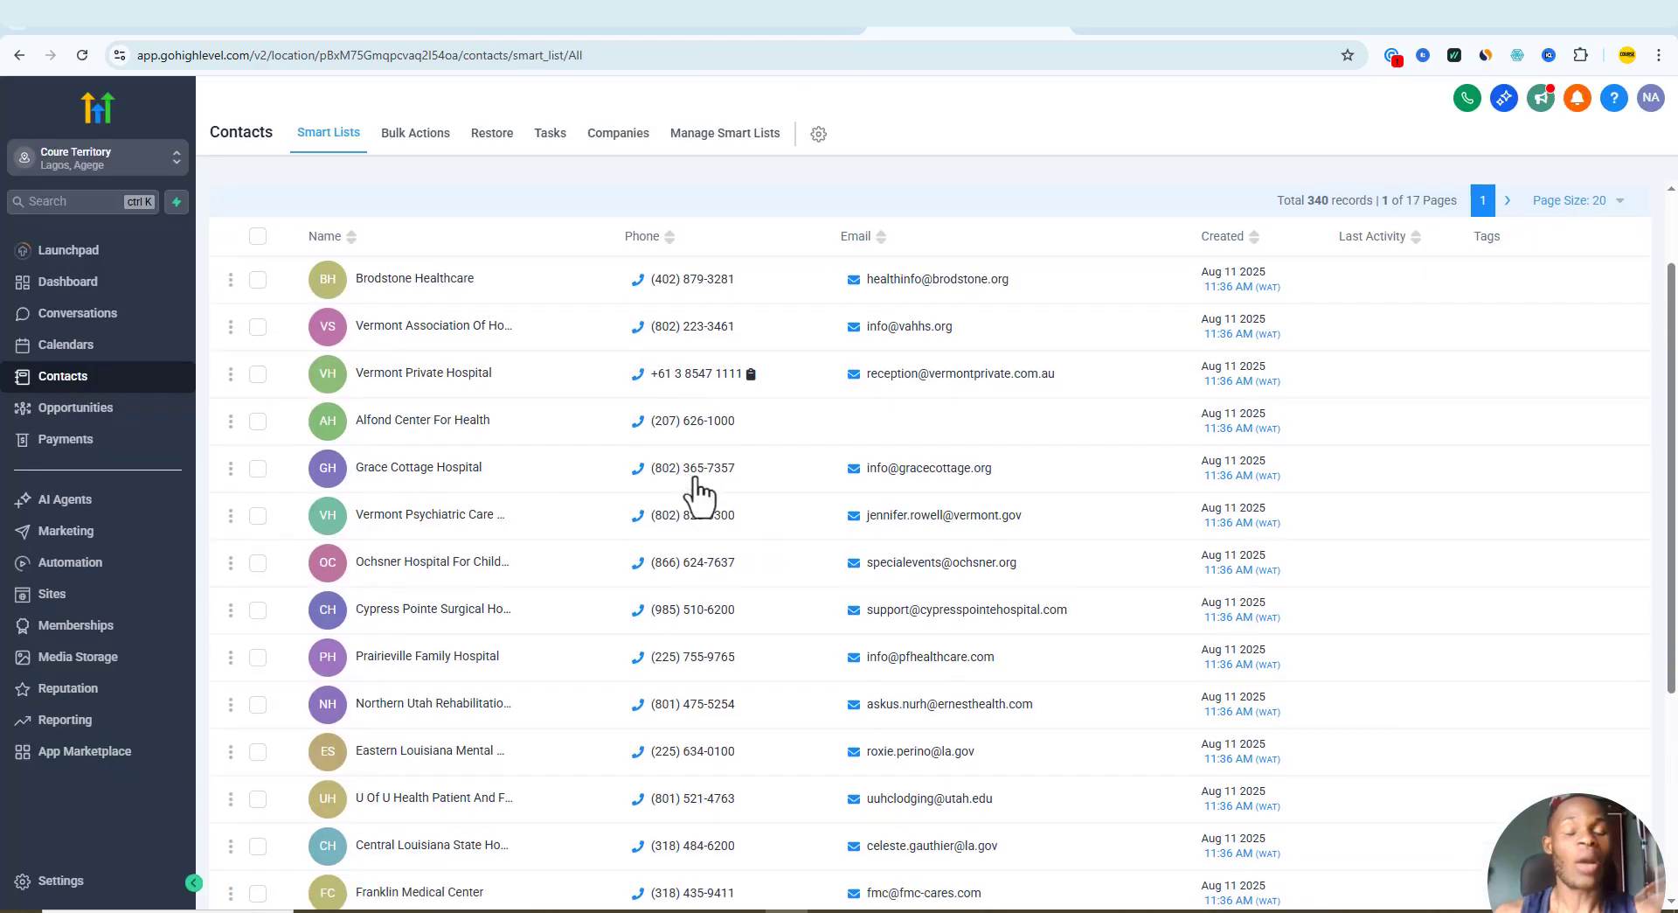
{"action": "scroll", "coordinate": [697, 489], "scroll_direction": "down", "scroll_amount": 5}
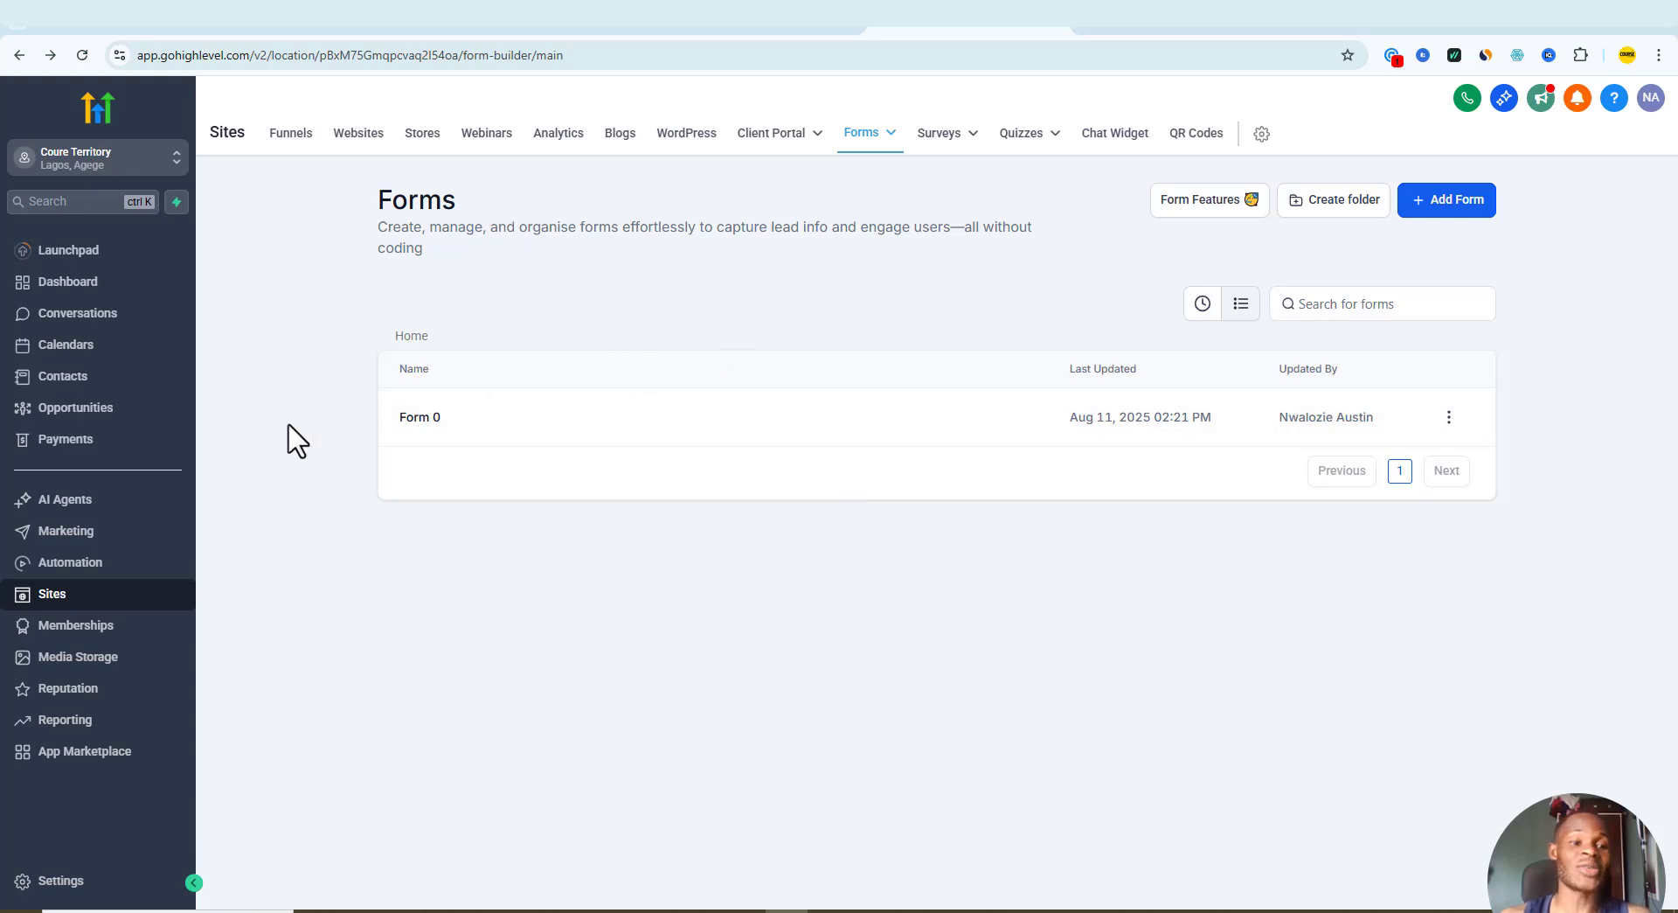
Go to Marketing > Emails and show the Create Campaign options
{"action": "left_click", "coordinate": [48, 543]}
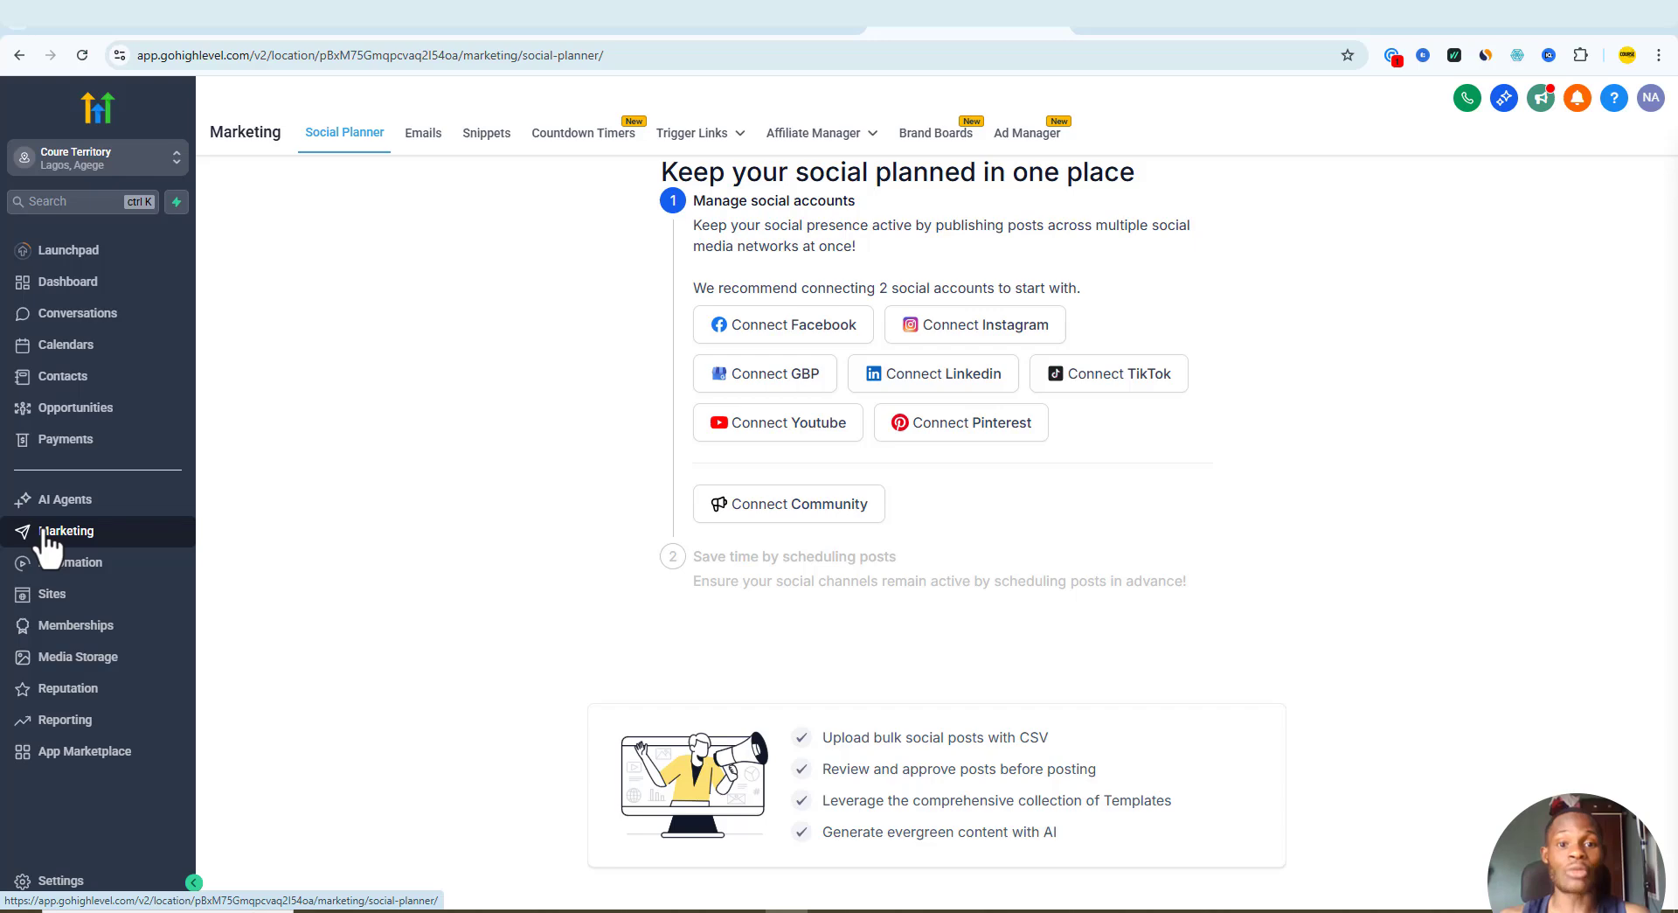
{"action": "left_click", "coordinate": [424, 140]}
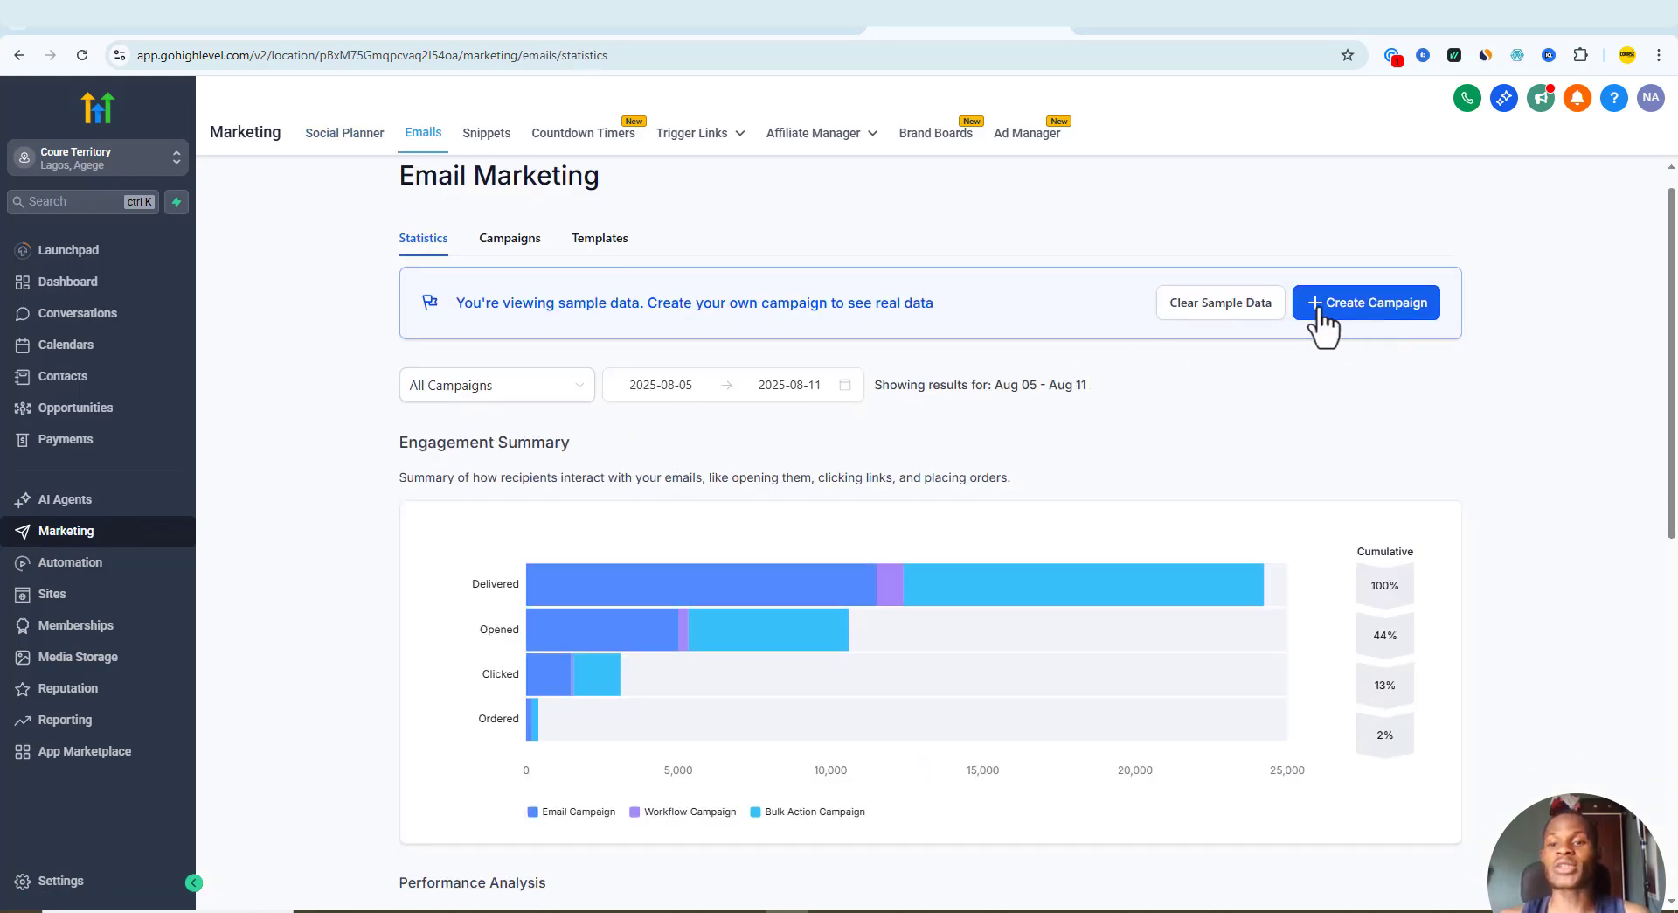
{"action": "left_click", "coordinate": [1339, 348]}
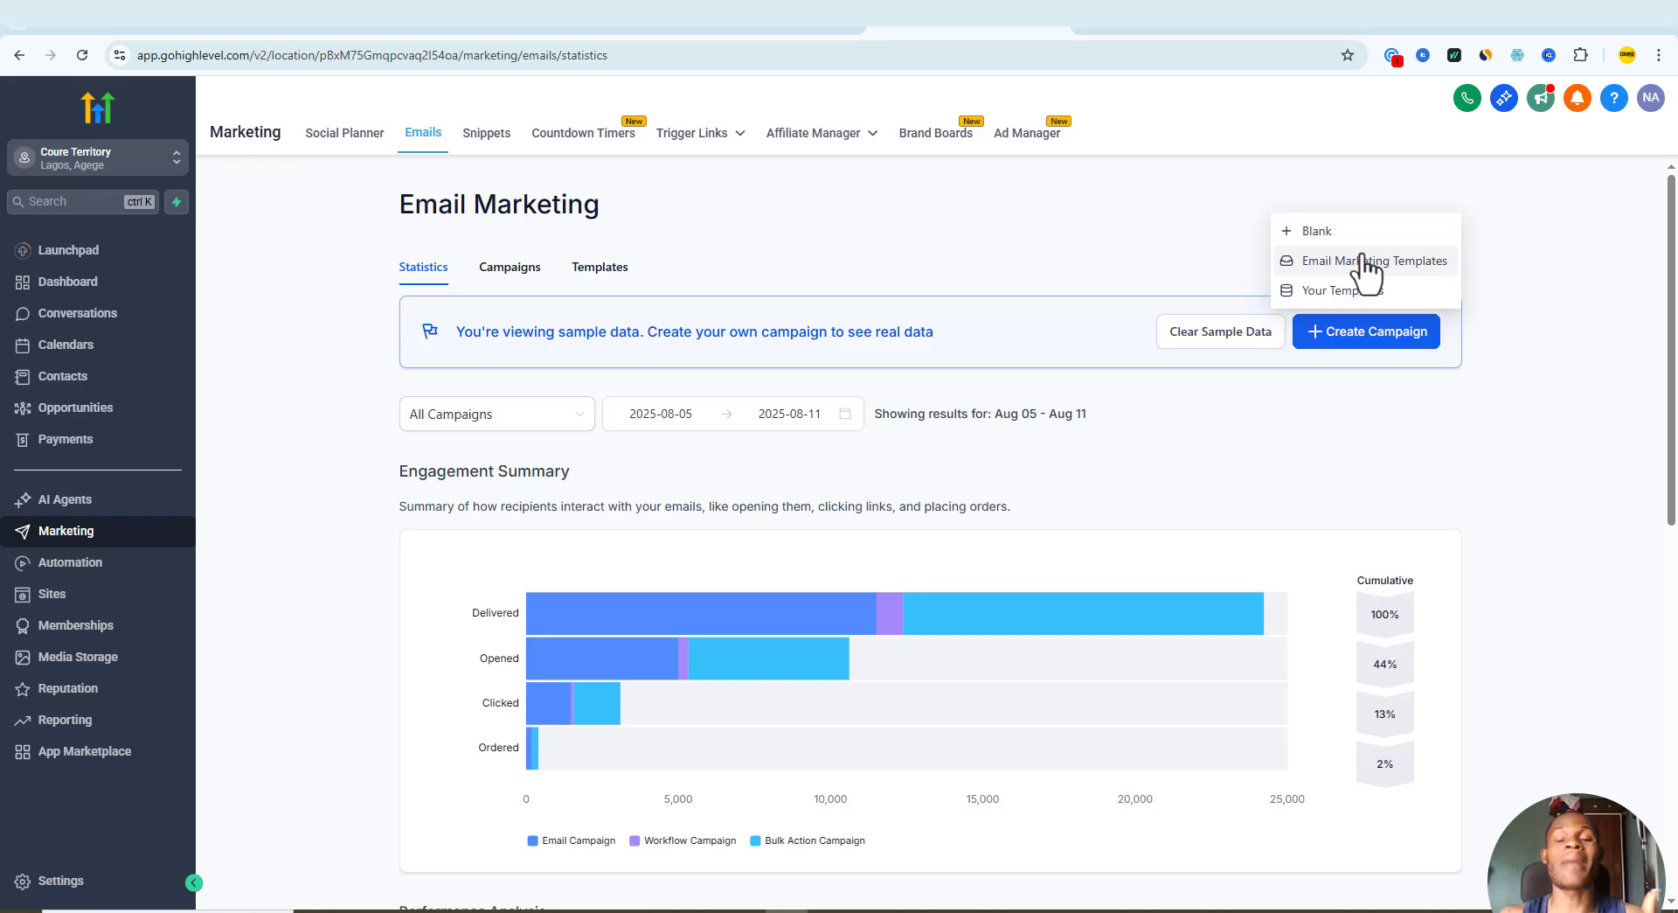
Filter the email template library to Insurance and start from the Property Insurance template
{"action": "left_click", "coordinate": [1366, 262]}
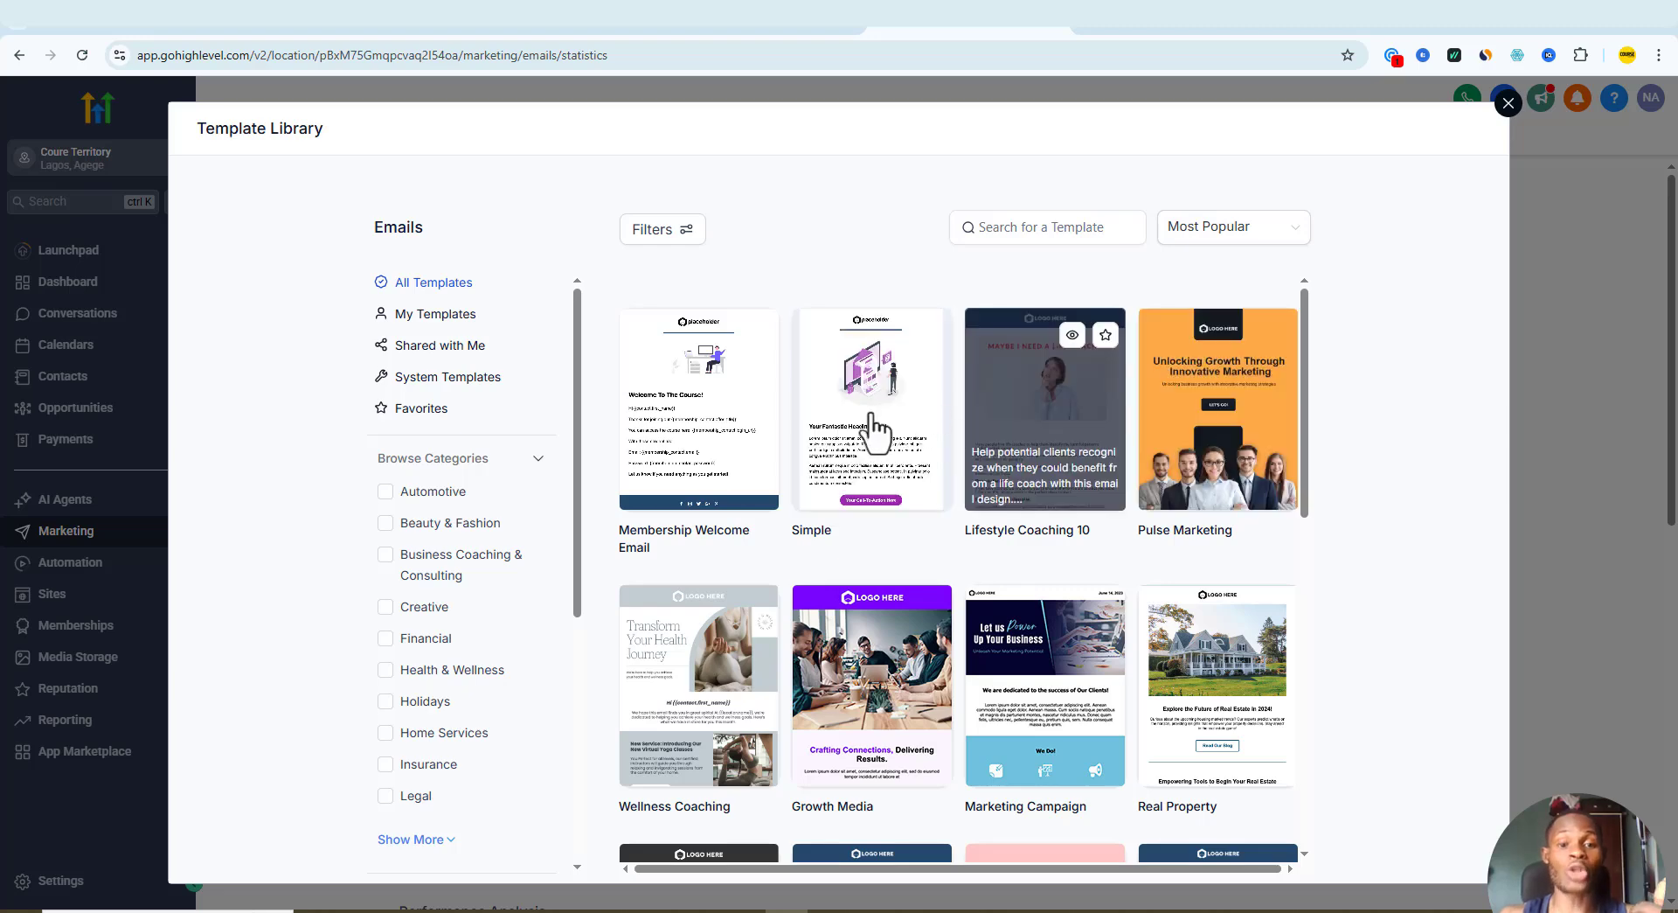
{"action": "scroll", "coordinate": [1005, 454], "scroll_direction": "down", "scroll_amount": 2}
{"action": "scroll", "coordinate": [1168, 472], "scroll_direction": "down", "scroll_amount": 3}
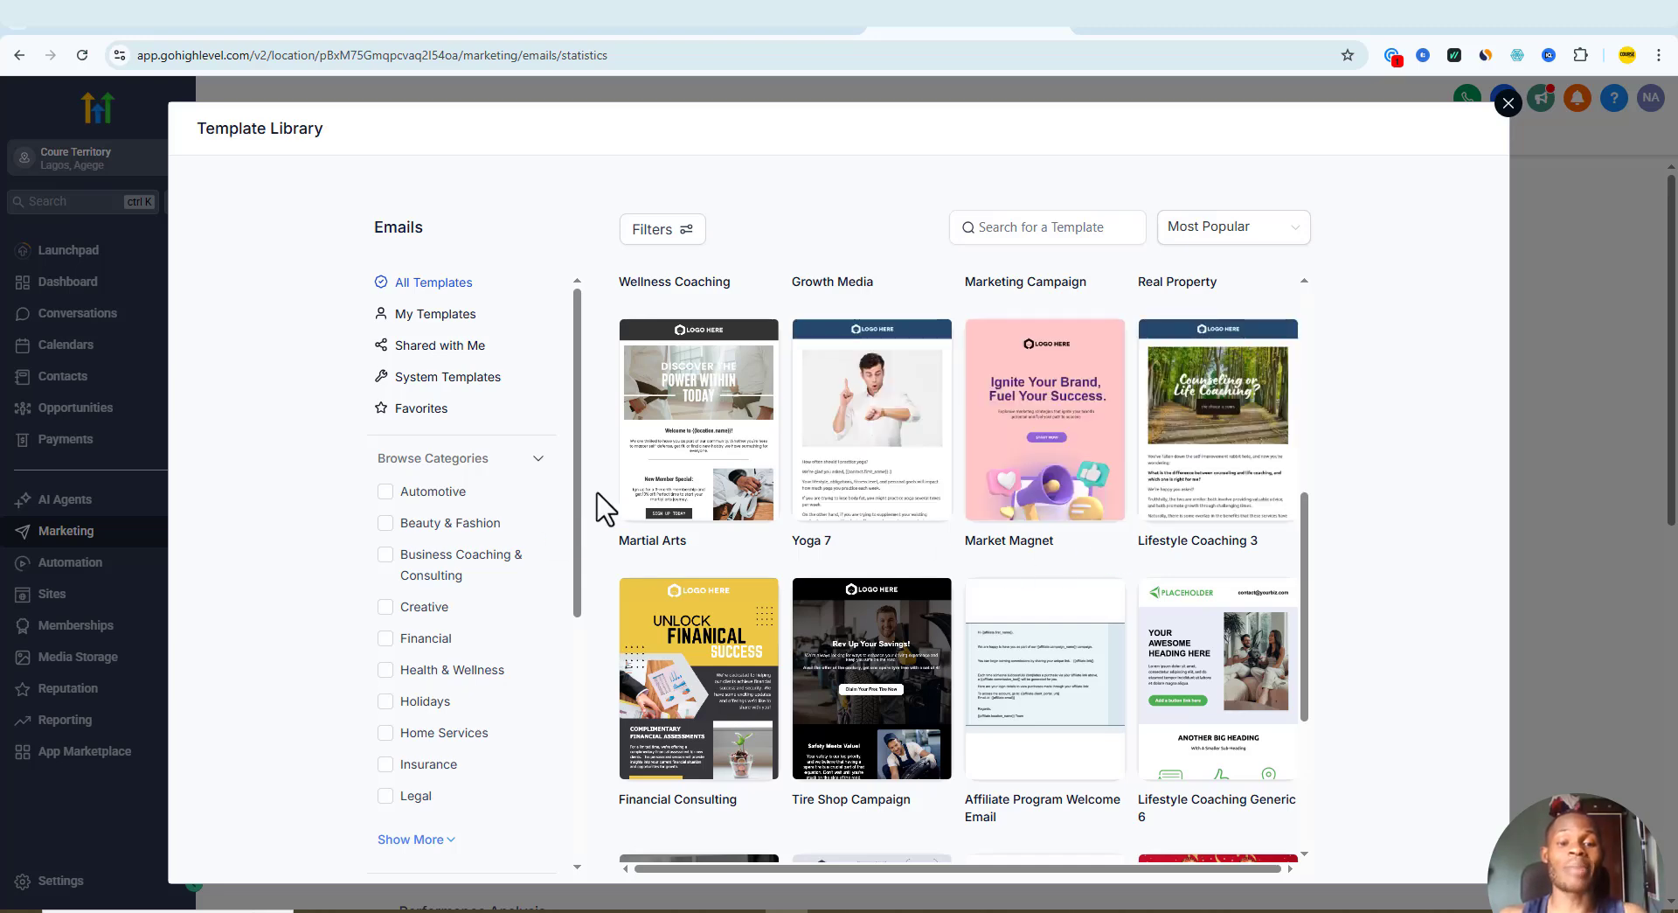
{"action": "left_click_drag", "start_coordinate": [577, 490], "coordinate": [574, 590]}
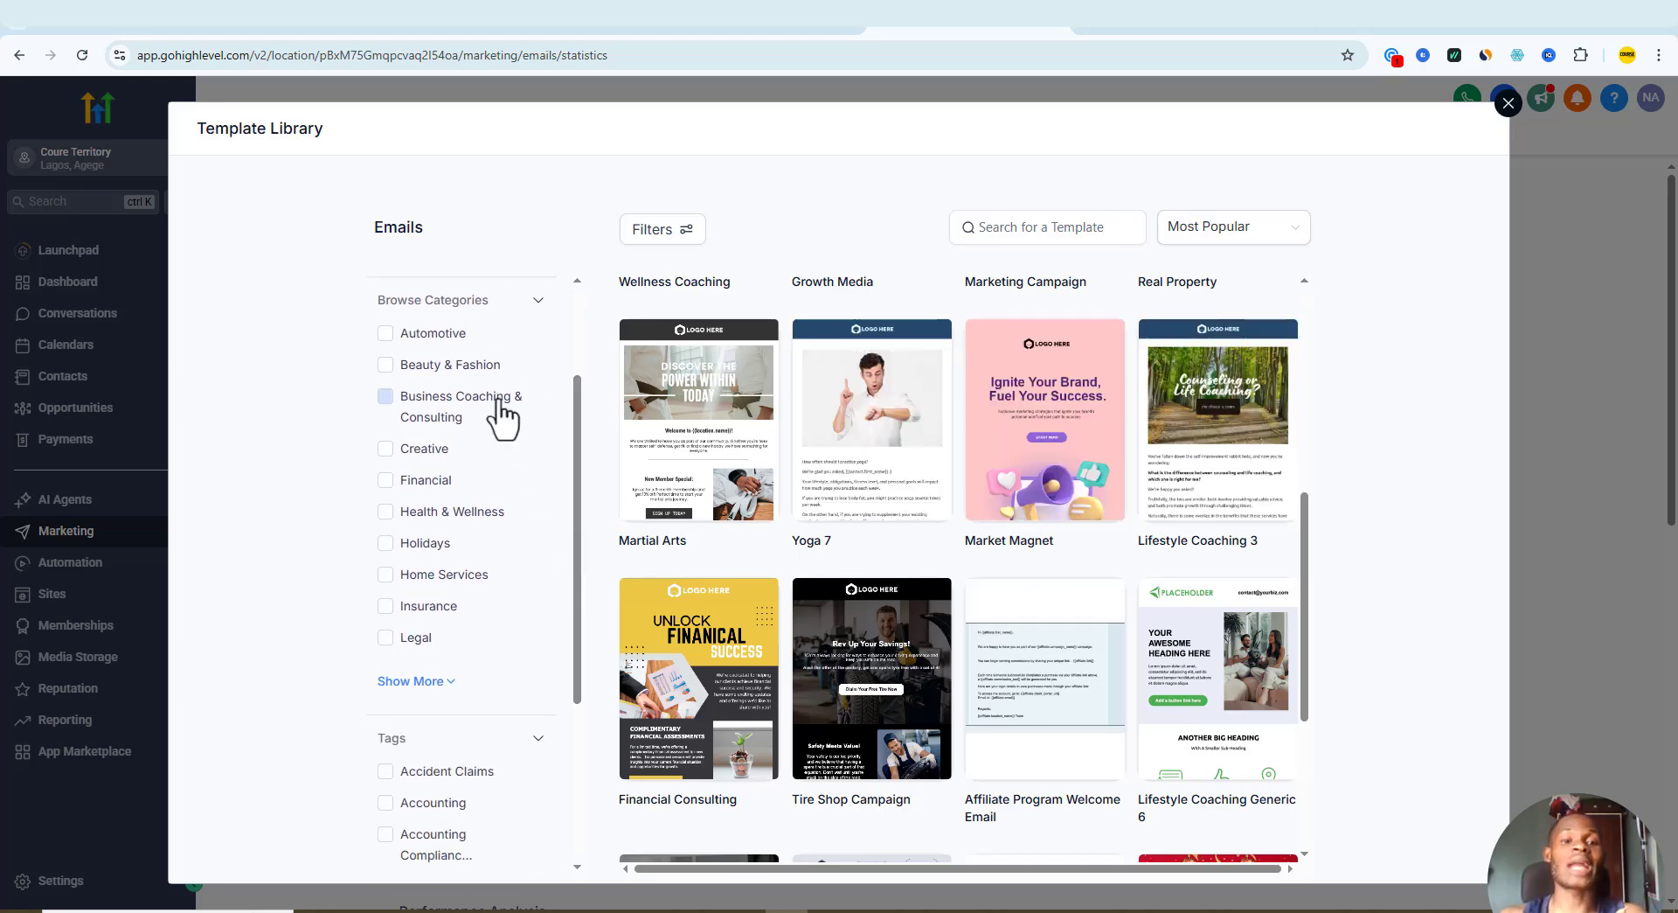
{"action": "left_click", "coordinate": [443, 610]}
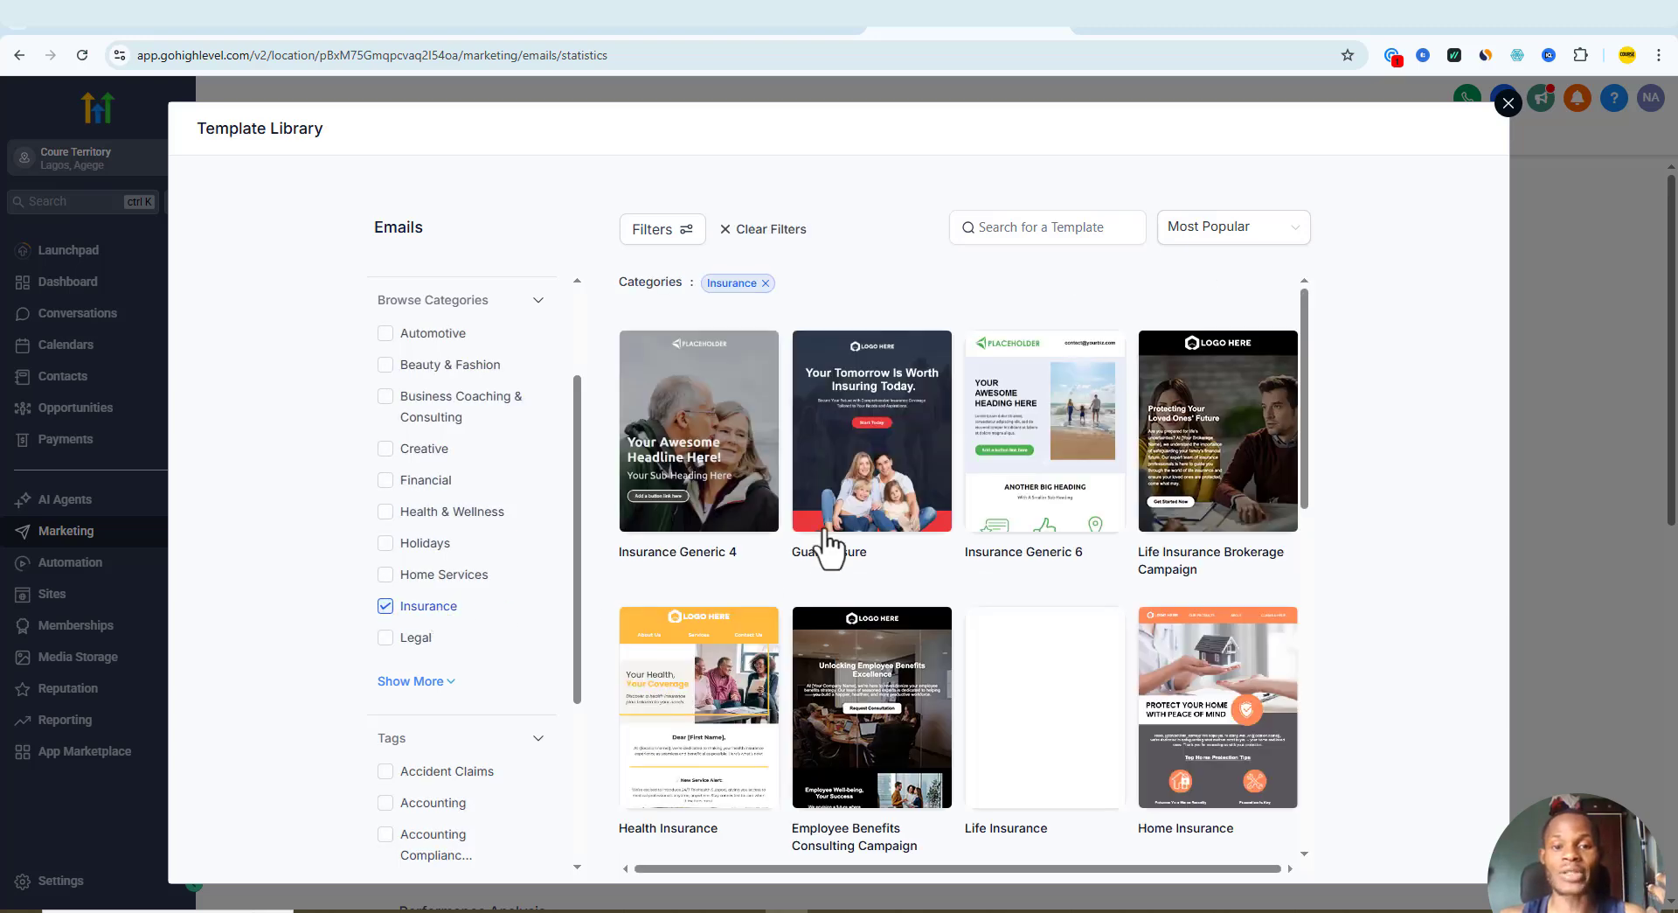
{"action": "mouse_move", "coordinate": [1303, 386]}
{"action": "left_mouse_down"}
{"action": "mouse_move", "coordinate": [1311, 561]}
{"action": "mouse_move", "coordinate": [1288, 751]}
{"action": "mouse_move", "coordinate": [1286, 535]}
{"action": "mouse_move", "coordinate": [1311, 437]}
{"action": "mouse_move", "coordinate": [1305, 559]}
{"action": "left_mouse_up"}
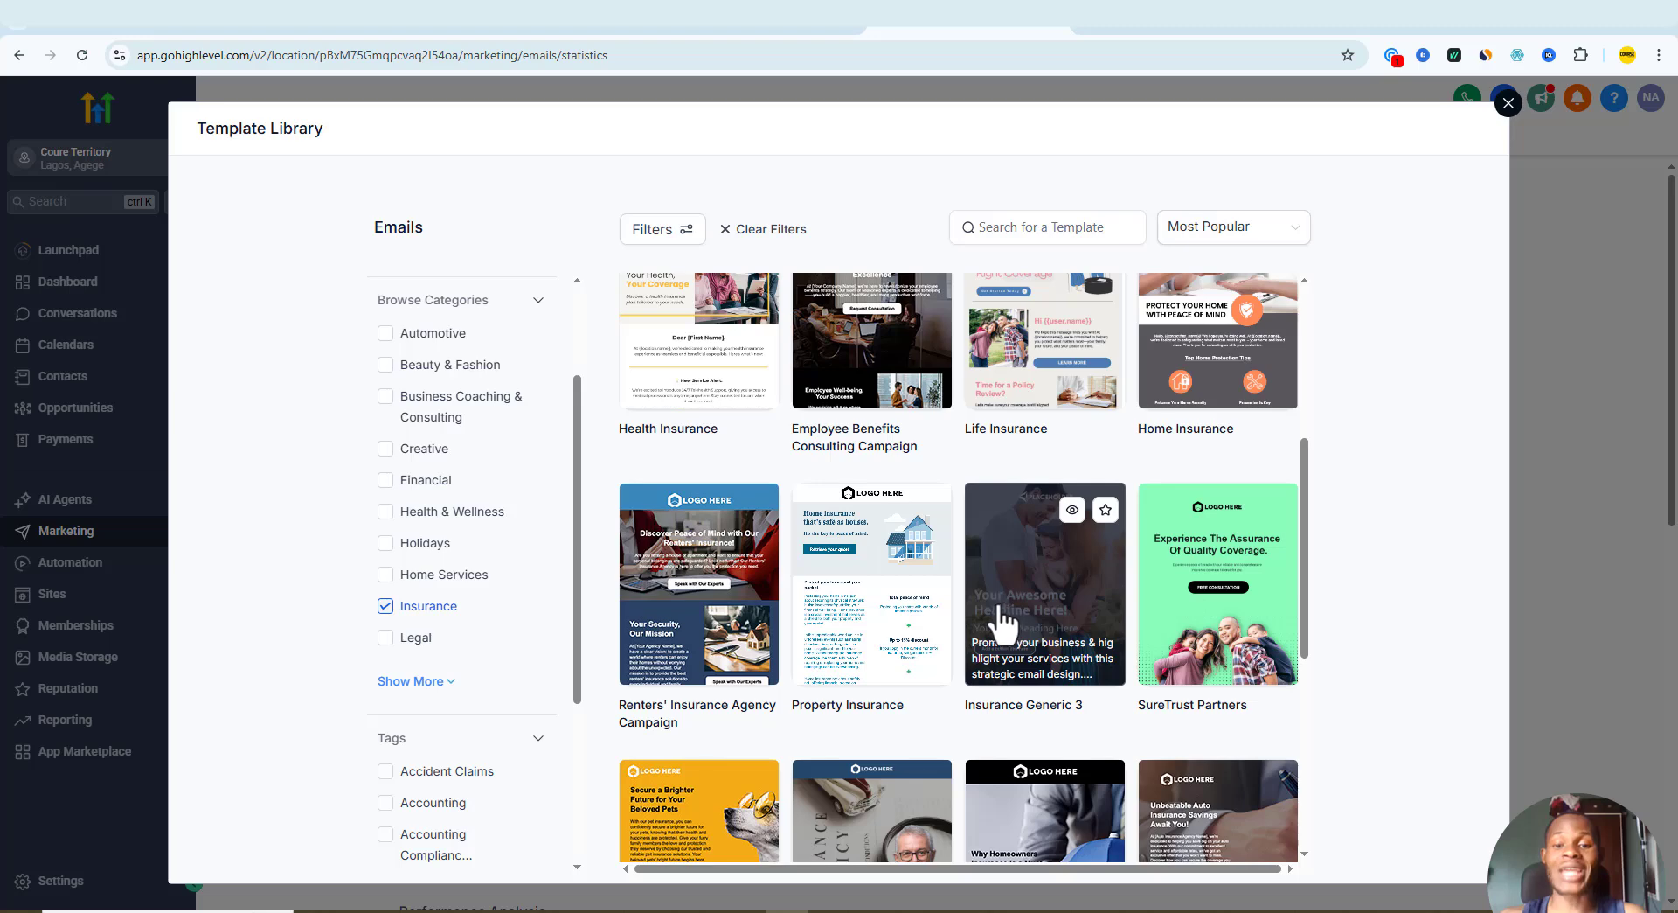
{"action": "left_click", "coordinate": [870, 603]}
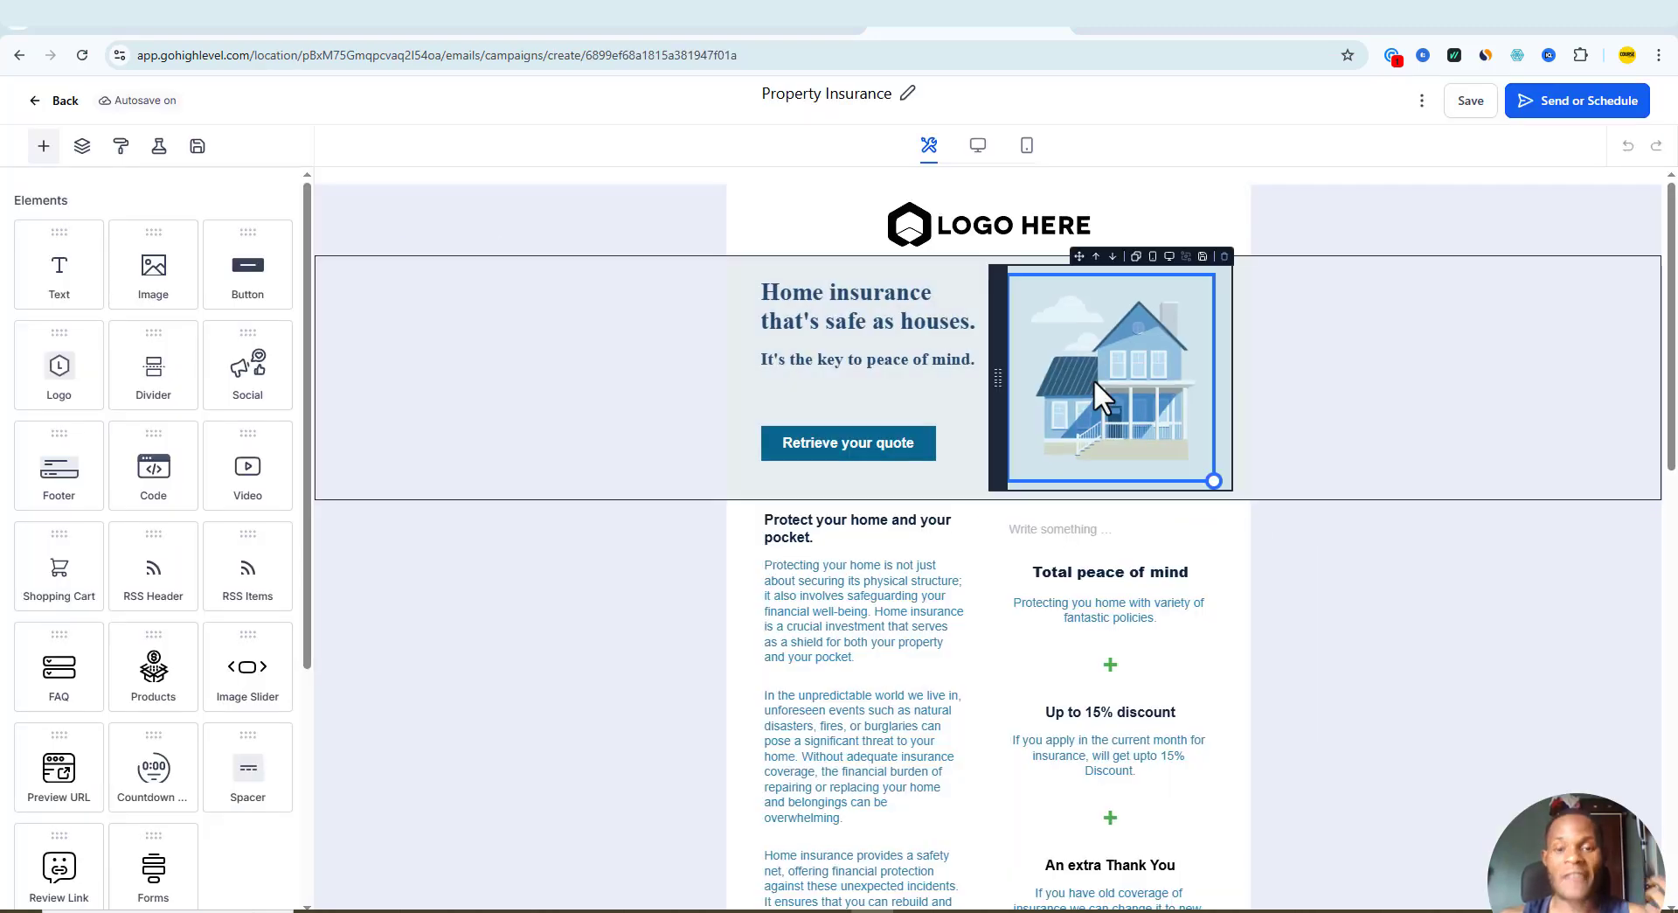
Review the template's logo and content, then proceed to Send or Schedule
{"action": "left_click", "coordinate": [968, 223]}
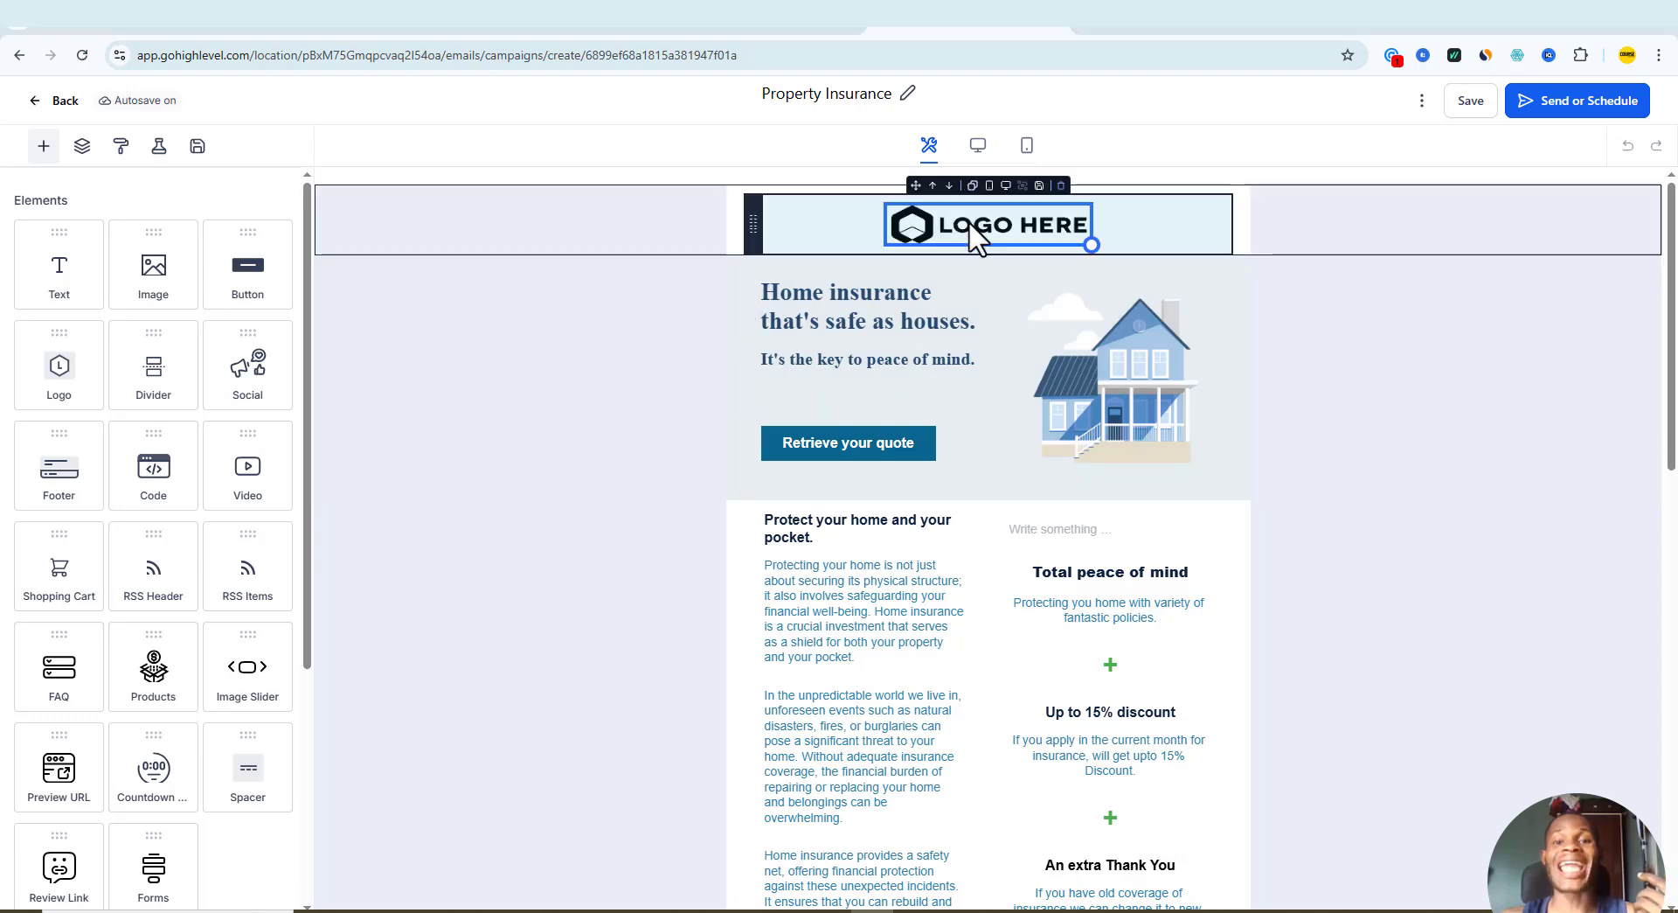
{"action": "scroll", "coordinate": [967, 588], "scroll_direction": "down", "scroll_amount": 2}
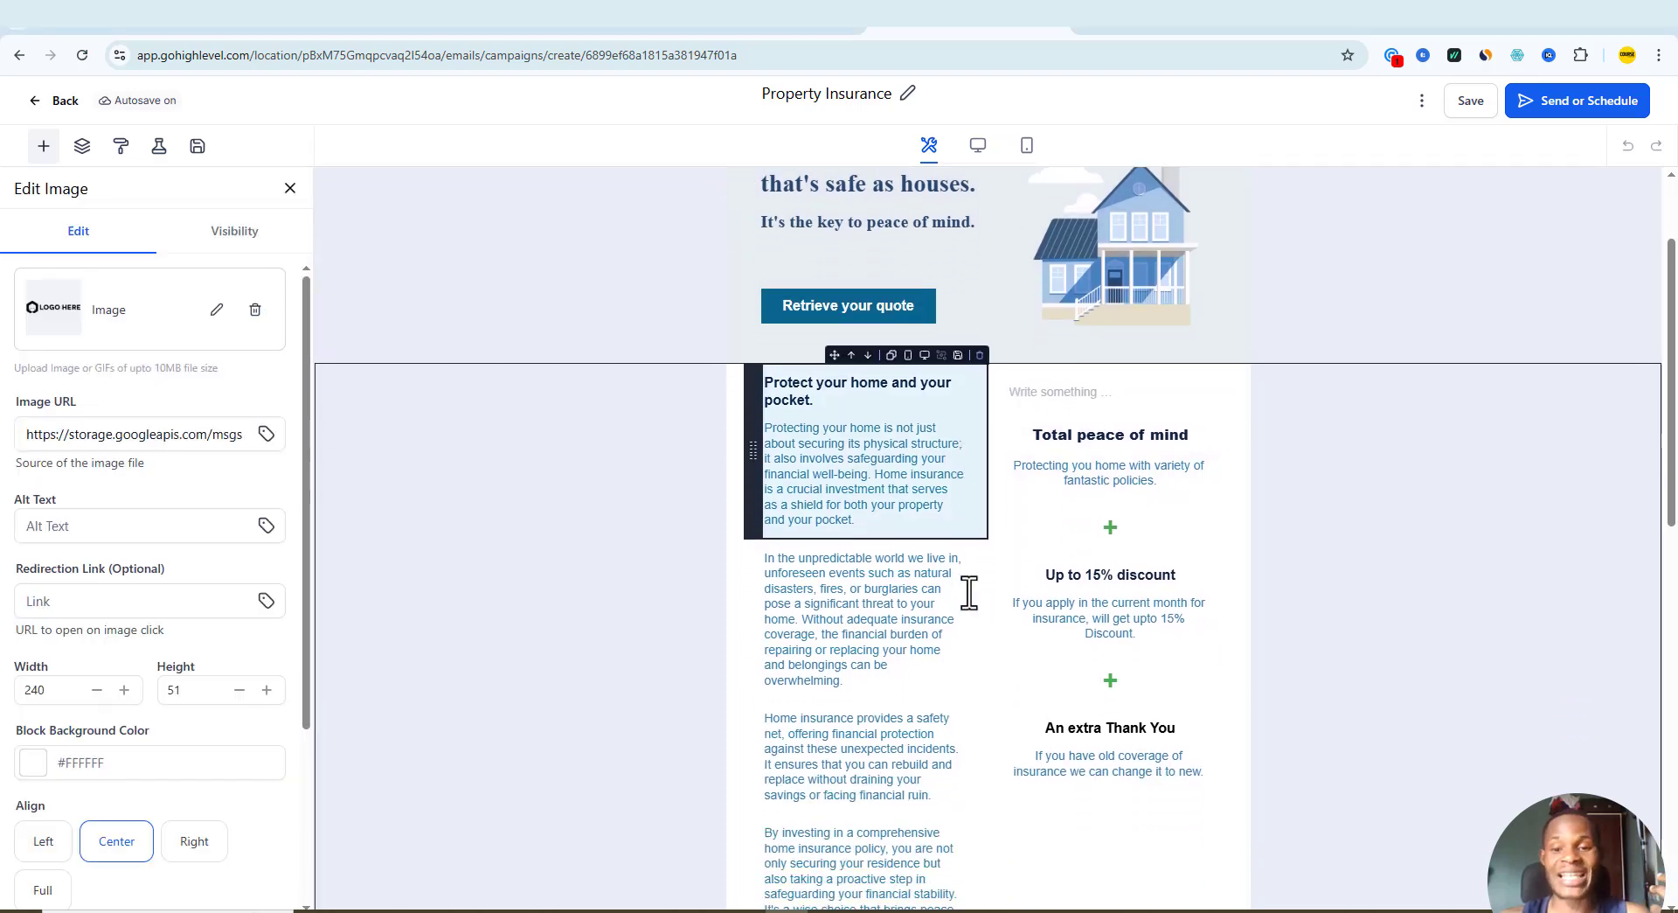
{"action": "scroll", "coordinate": [1047, 560], "scroll_direction": "down", "scroll_amount": 1}
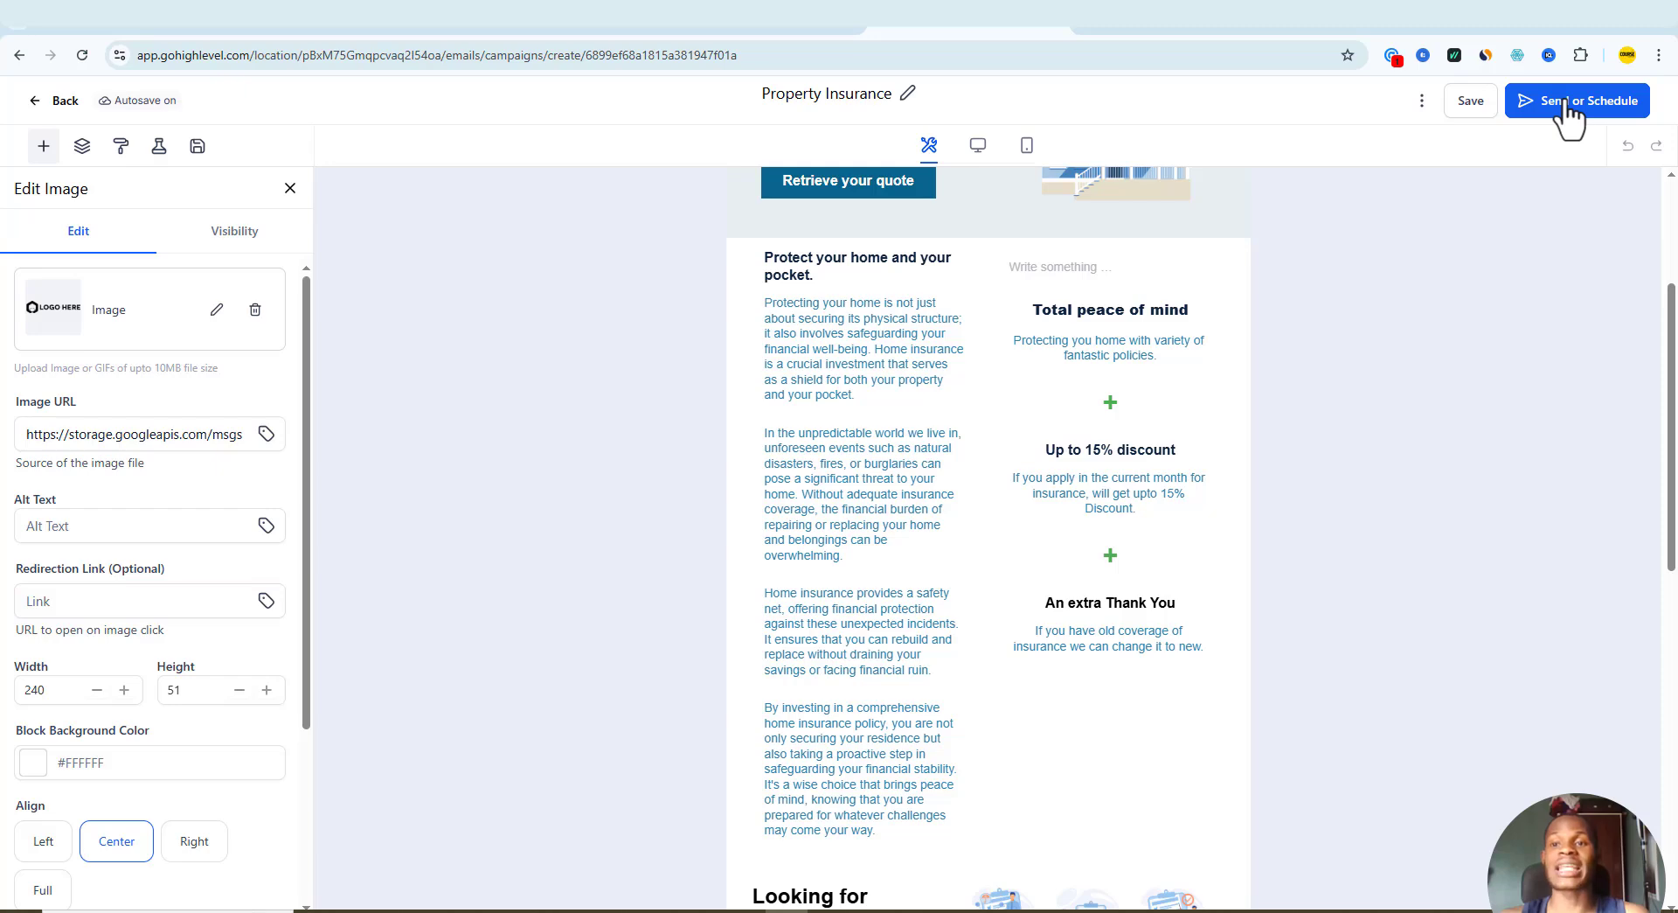
{"action": "left_click", "coordinate": [1569, 110]}
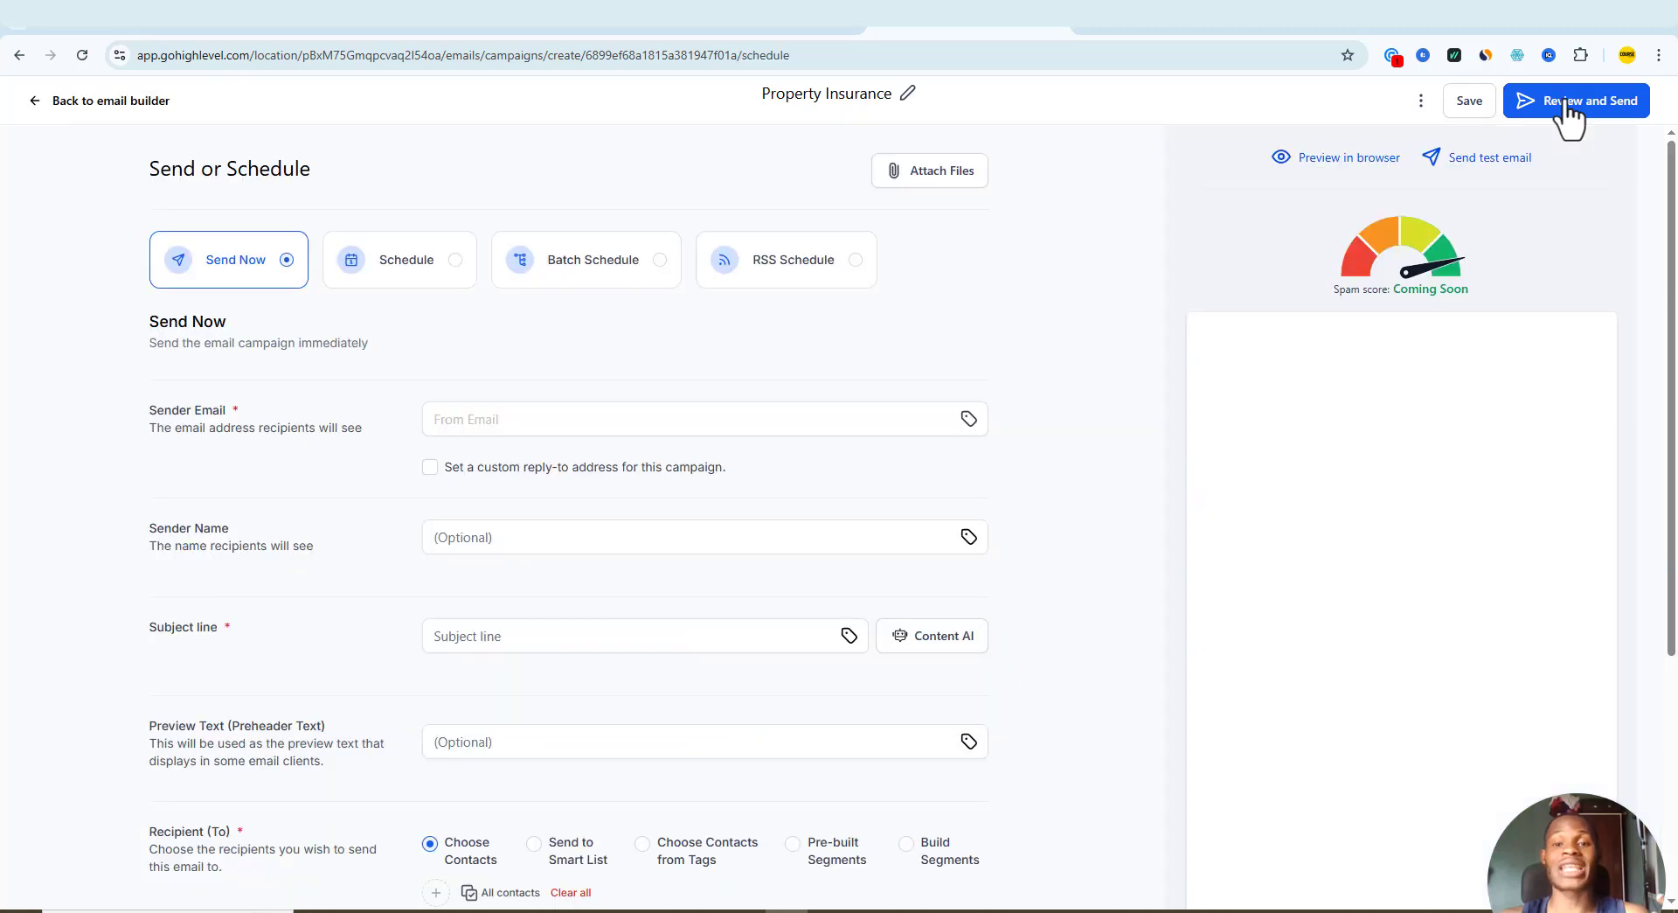
{"action": "scroll", "coordinate": [516, 389], "scroll_direction": "down", "scroll_amount": 1}
{"action": "left_click", "coordinate": [513, 376]}
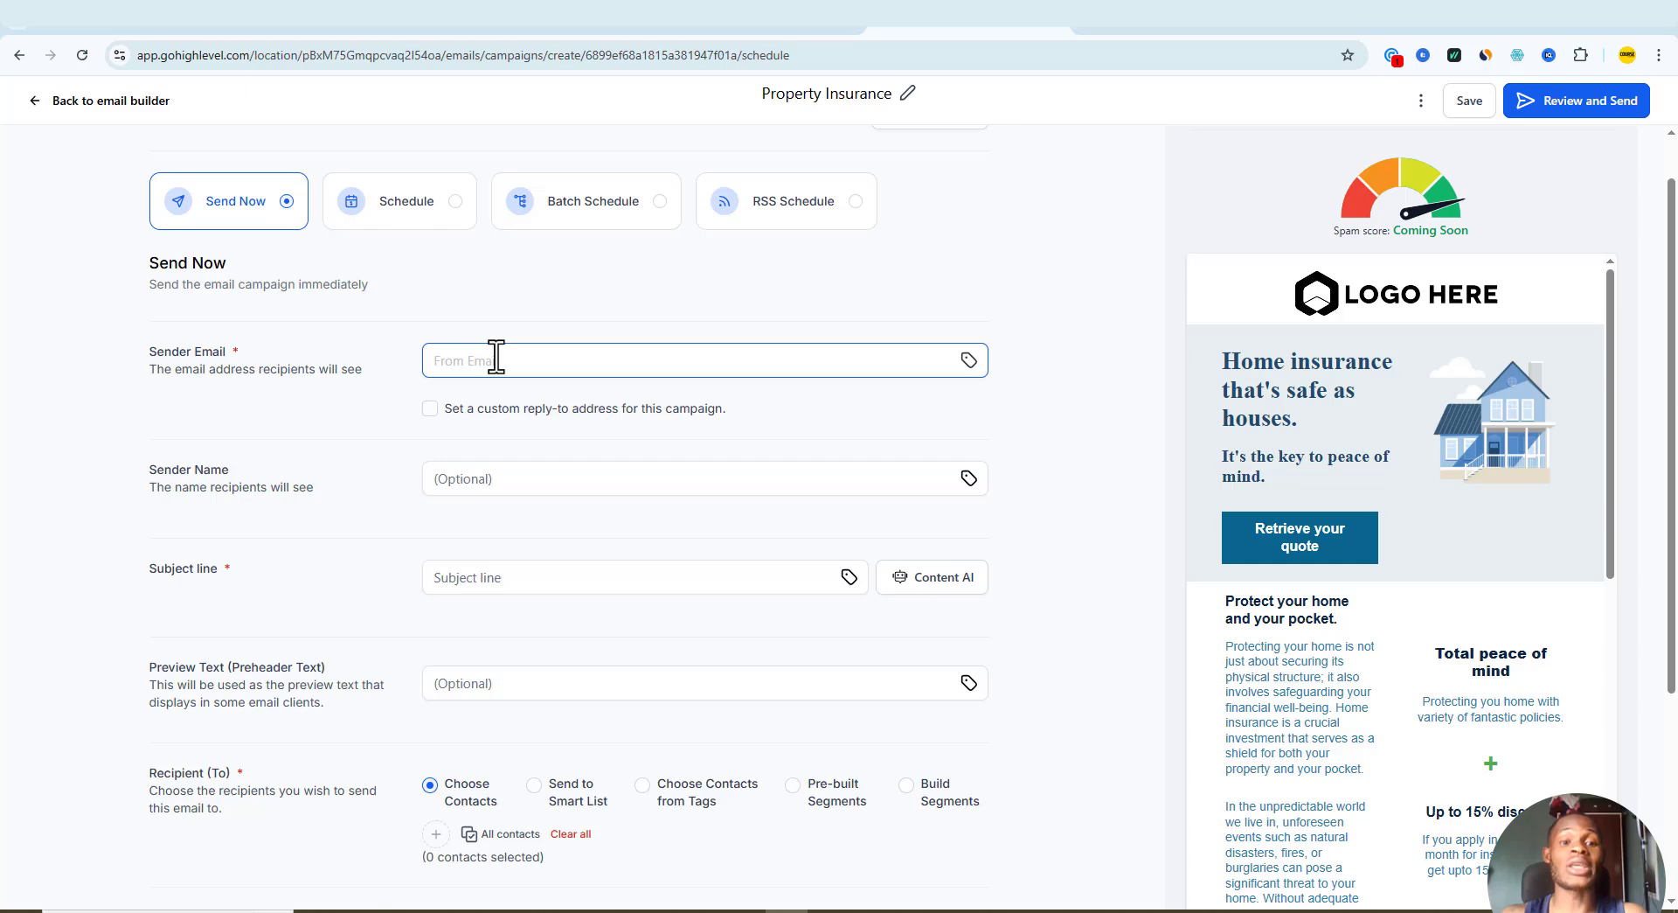
{"action": "left_click", "coordinate": [496, 356]}
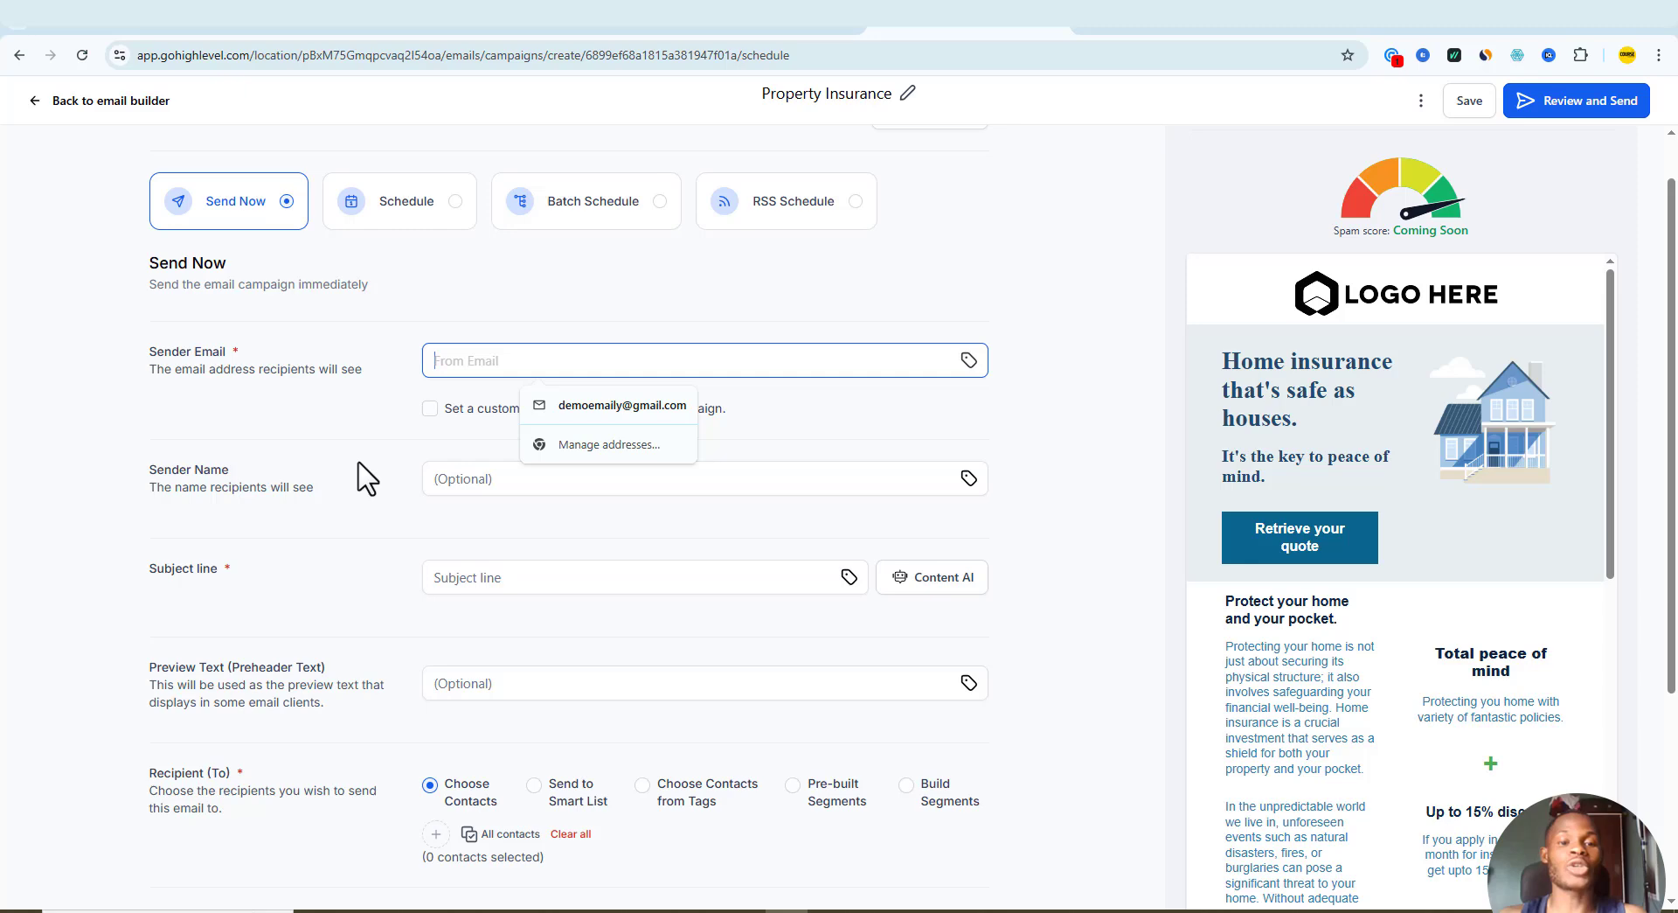
{"action": "left_click", "coordinate": [462, 477]}
{"action": "scroll", "coordinate": [463, 467], "scroll_direction": "down", "scroll_amount": 1}
{"action": "scroll", "coordinate": [489, 411], "scroll_direction": "down", "scroll_amount": 2}
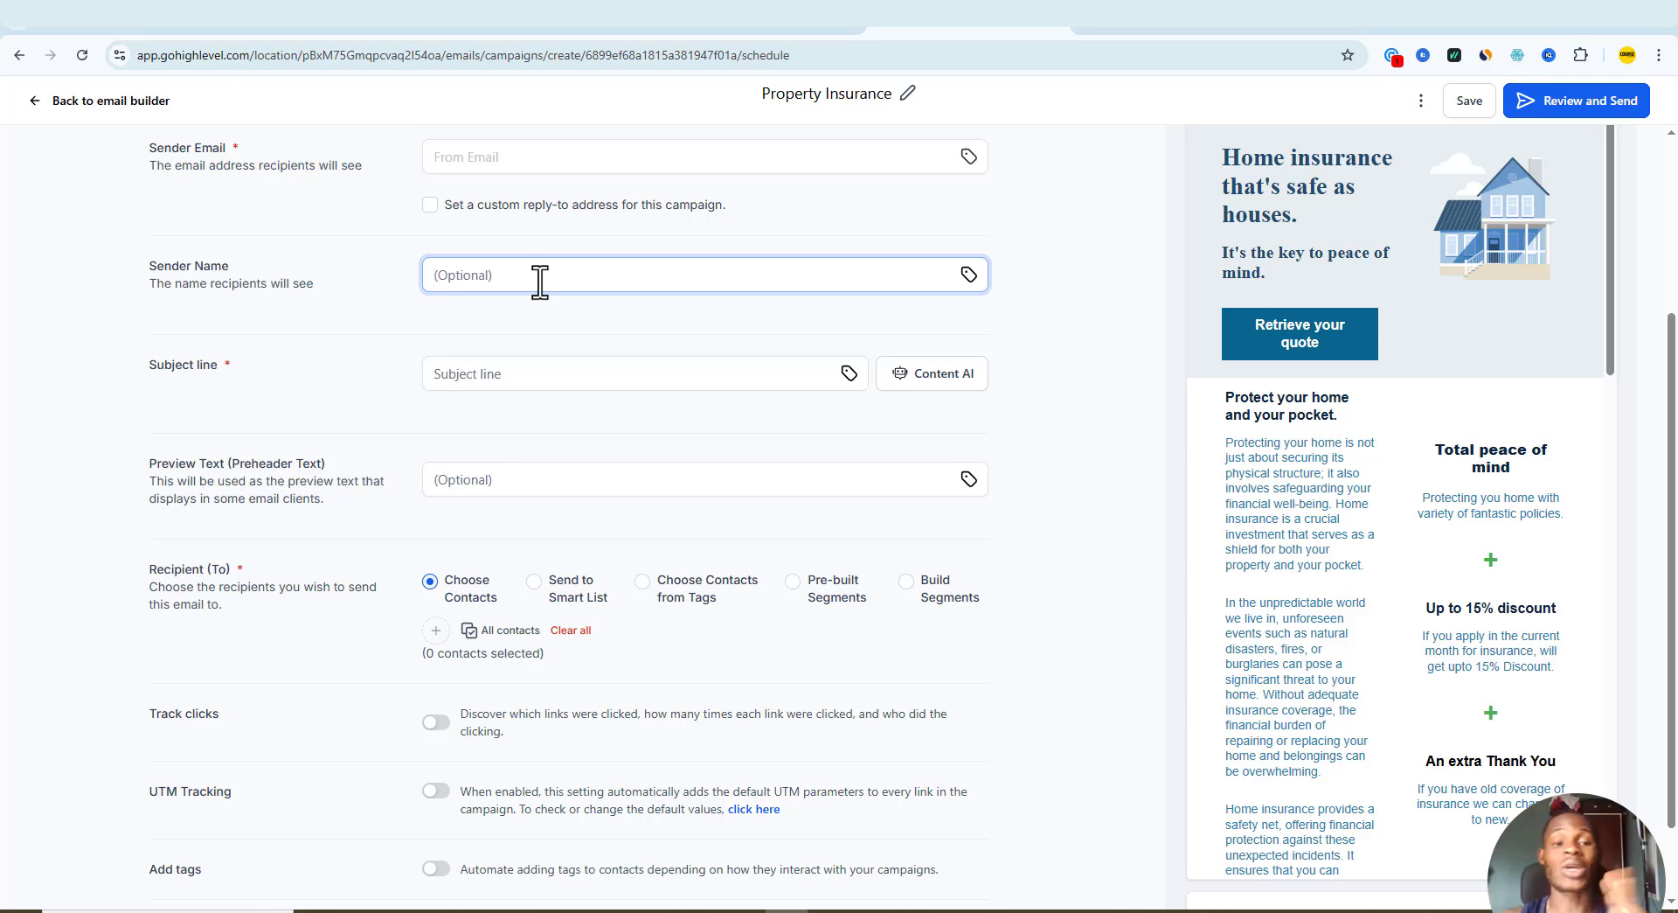
{"action": "left_click", "coordinate": [515, 374]}
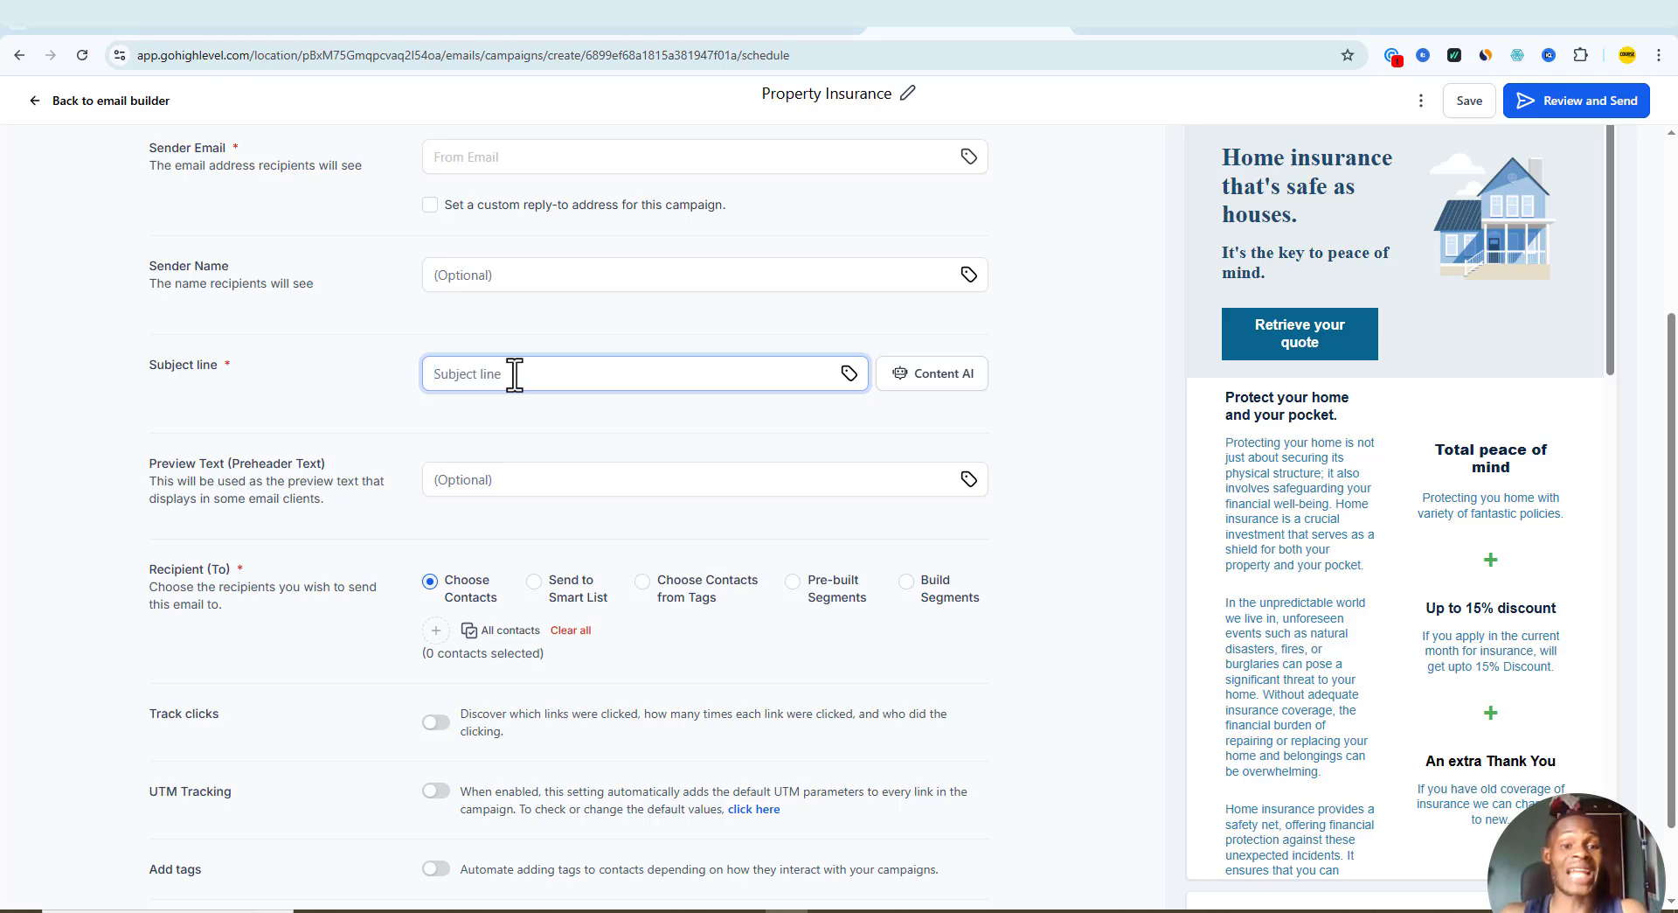
Add all contacts as recipients, giving 338 contacts selected
{"action": "scroll", "coordinate": [514, 375], "scroll_direction": "down", "scroll_amount": 1}
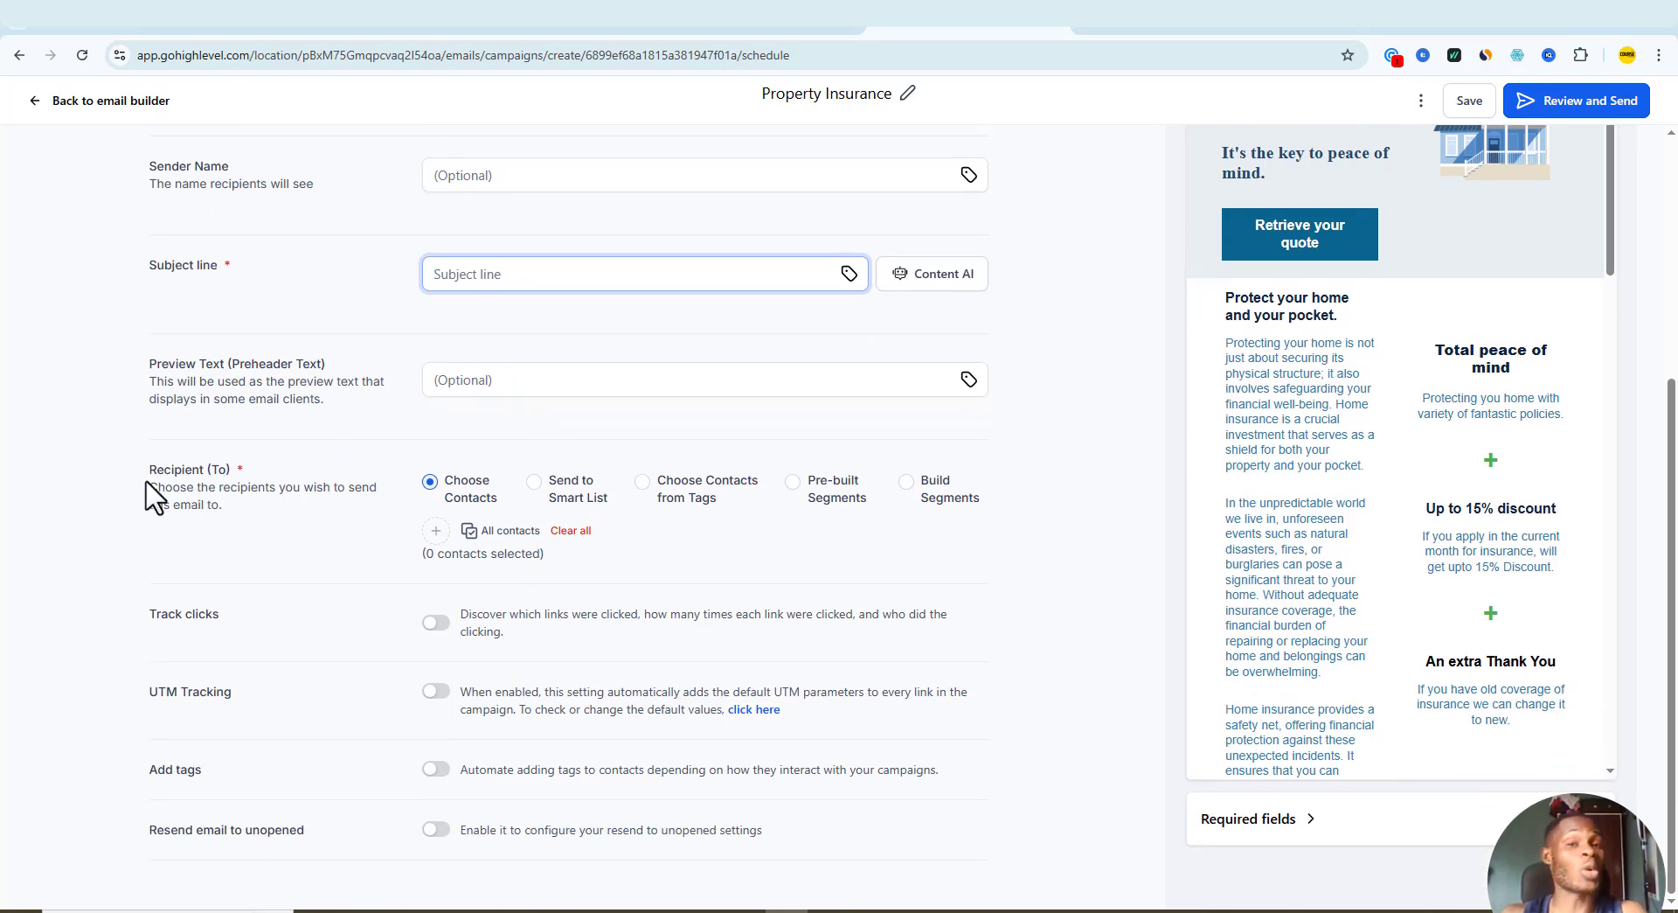
{"action": "left_click_drag", "start_coordinate": [147, 469], "coordinate": [262, 526]}
{"action": "left_click", "coordinate": [263, 529]}
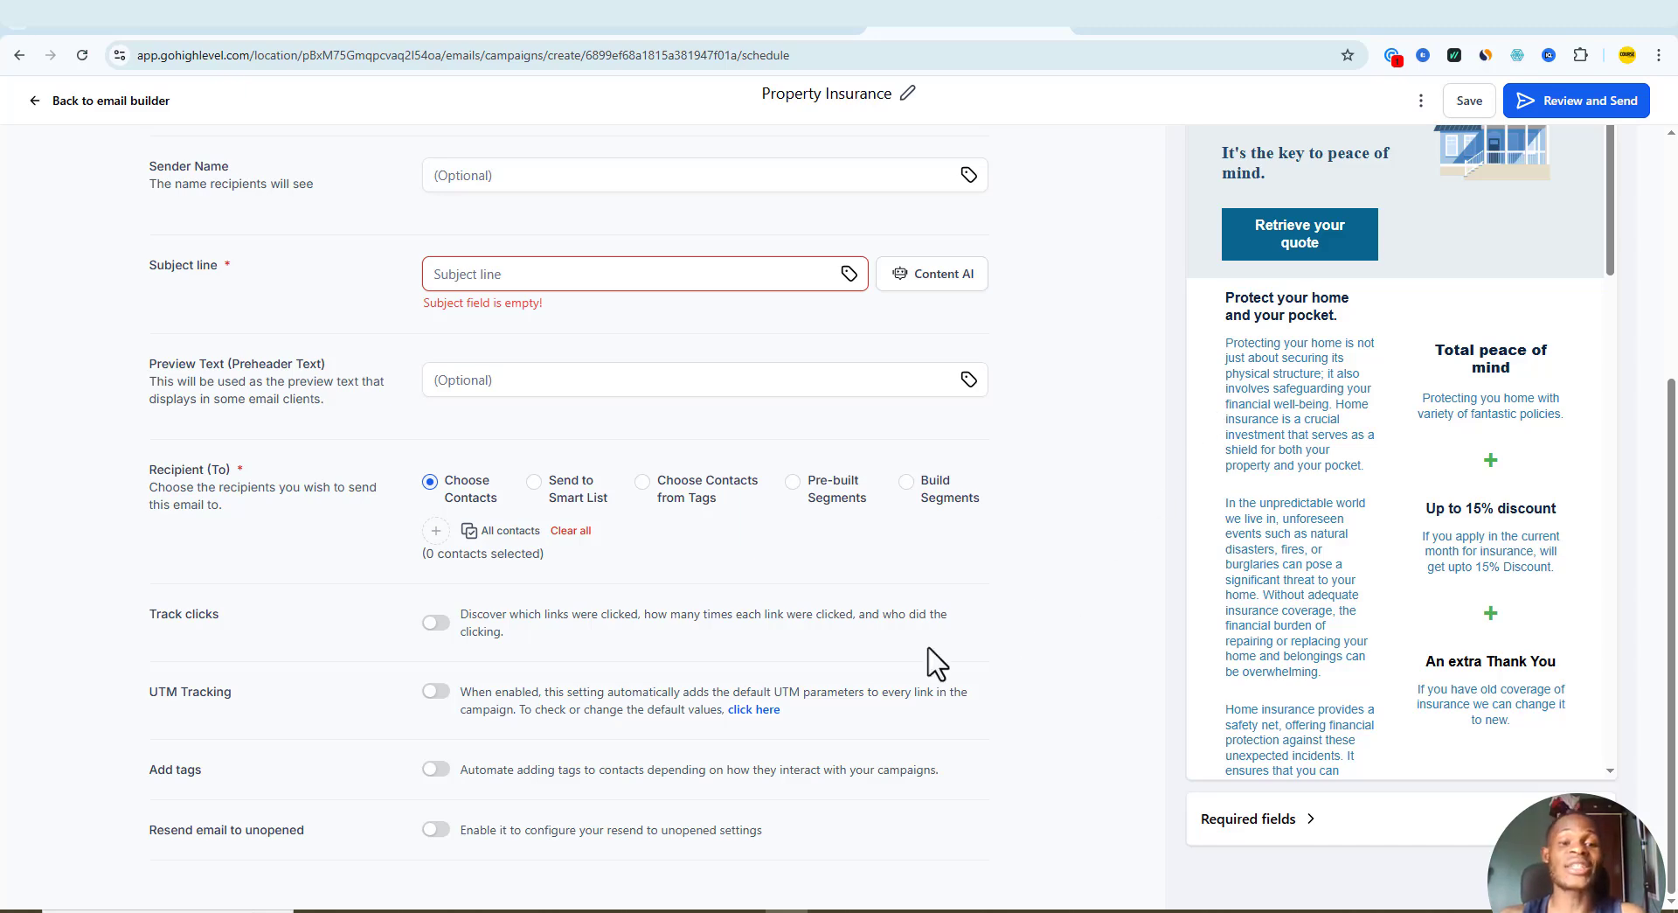
{"action": "left_click", "coordinate": [511, 530]}
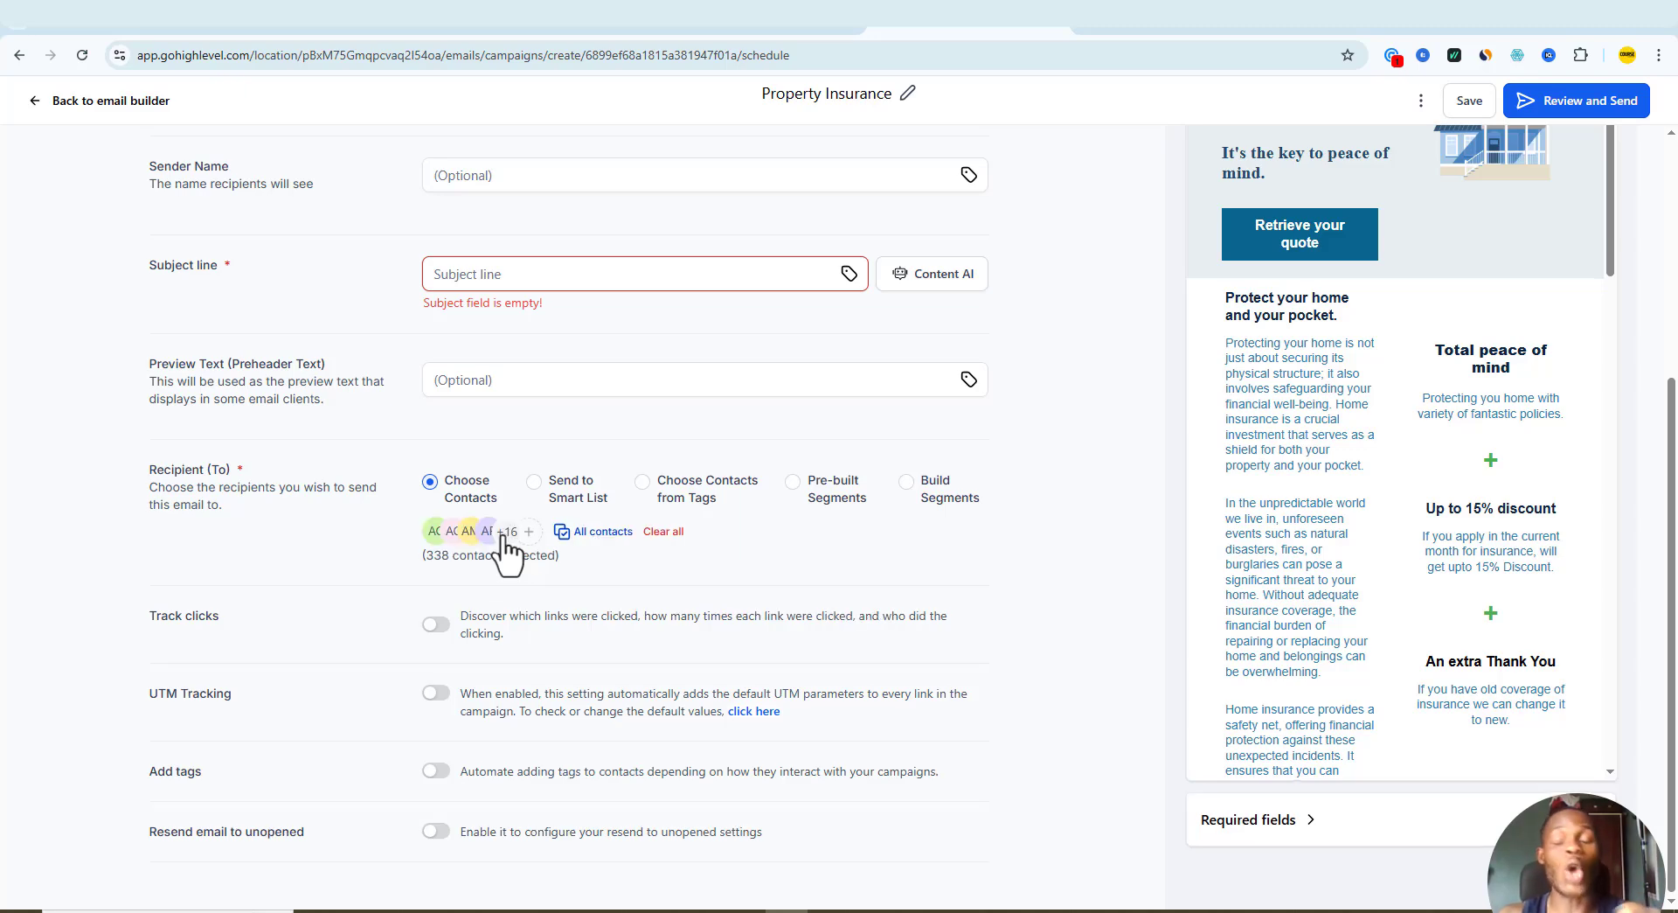